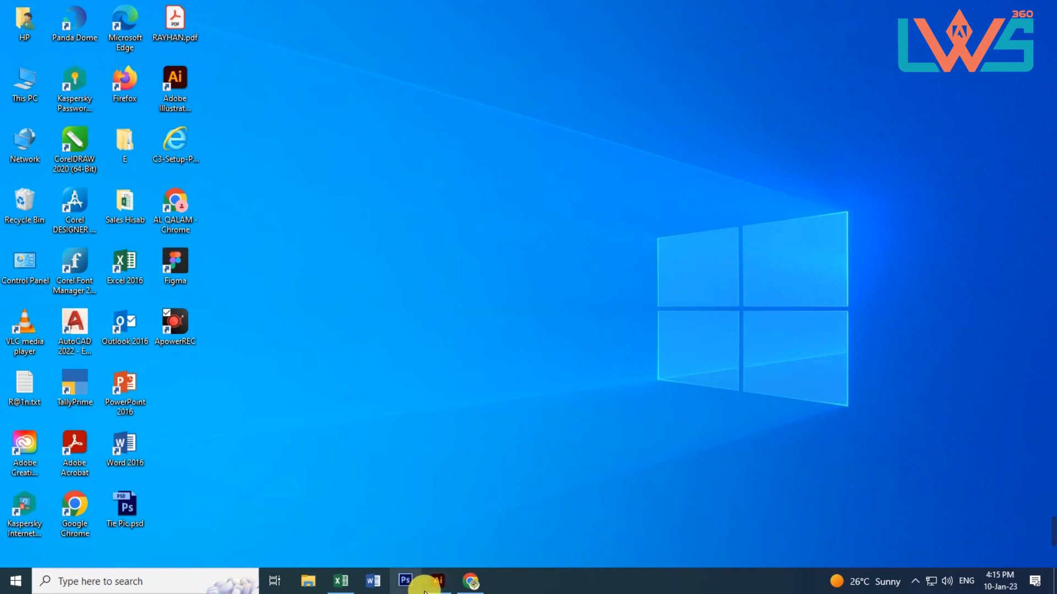
Switch to Illustrator and inspect the two-sided business card in Outline mode, ending in Preview mode
click(436, 579)
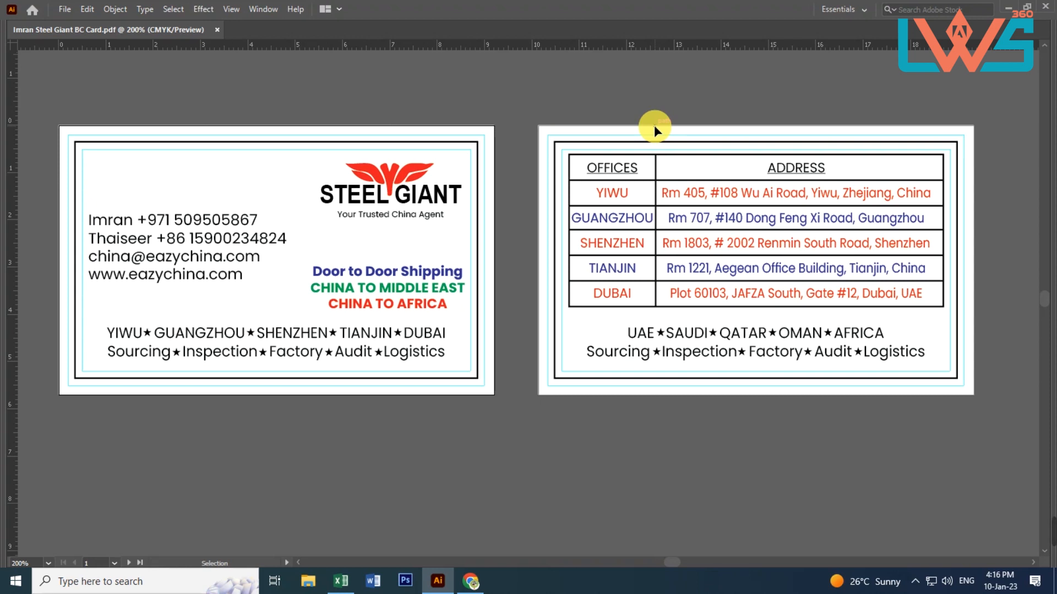
key(a)
key(ctrl+y)
key(ctrl+y)
key(ctrl+y)
key(v)
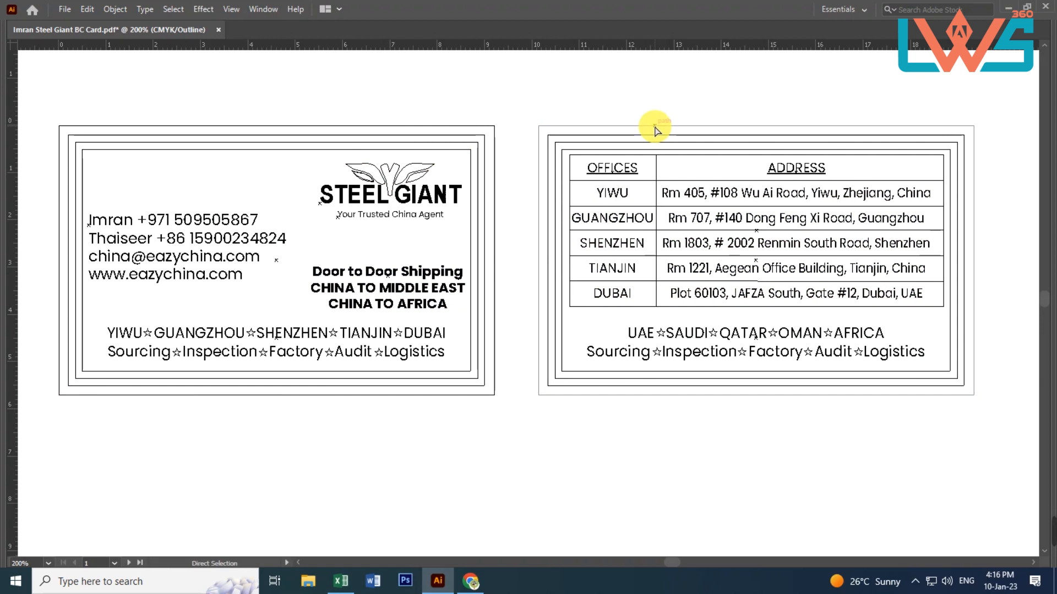
key(ctrl+y)
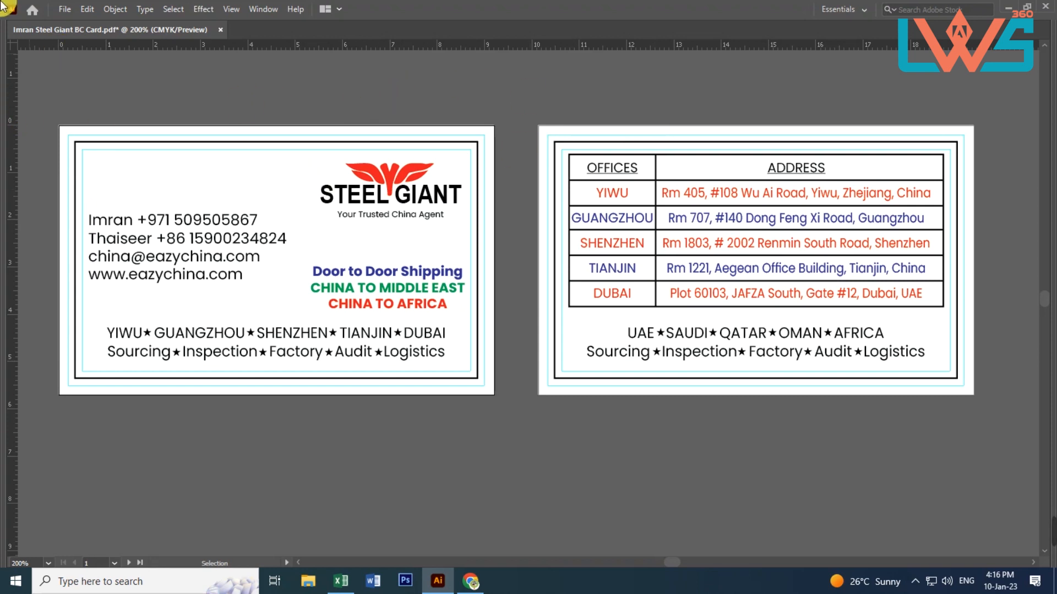
click(66, 10)
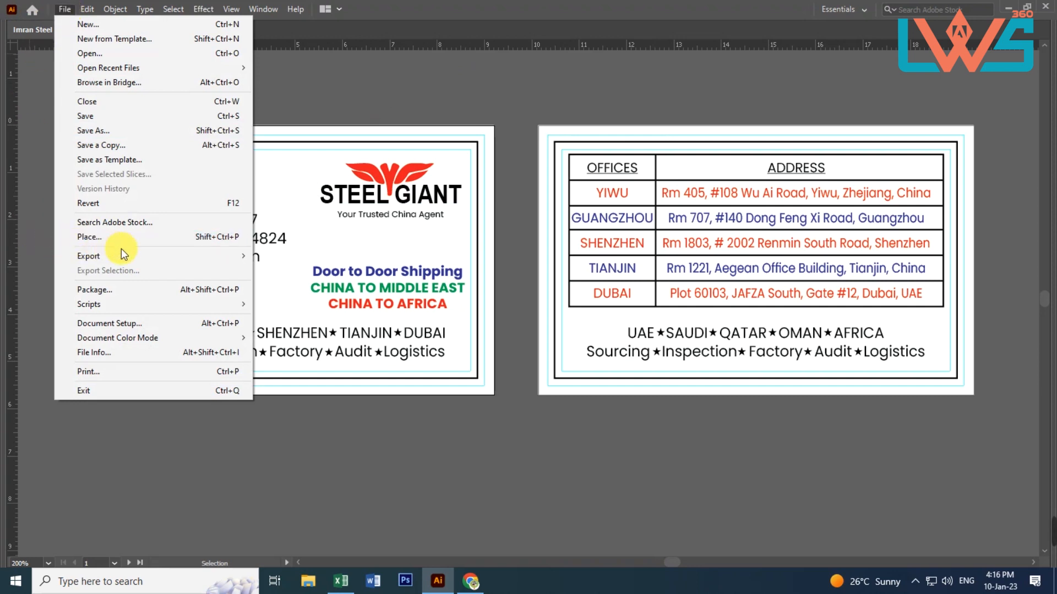
mouse_move(134, 253)
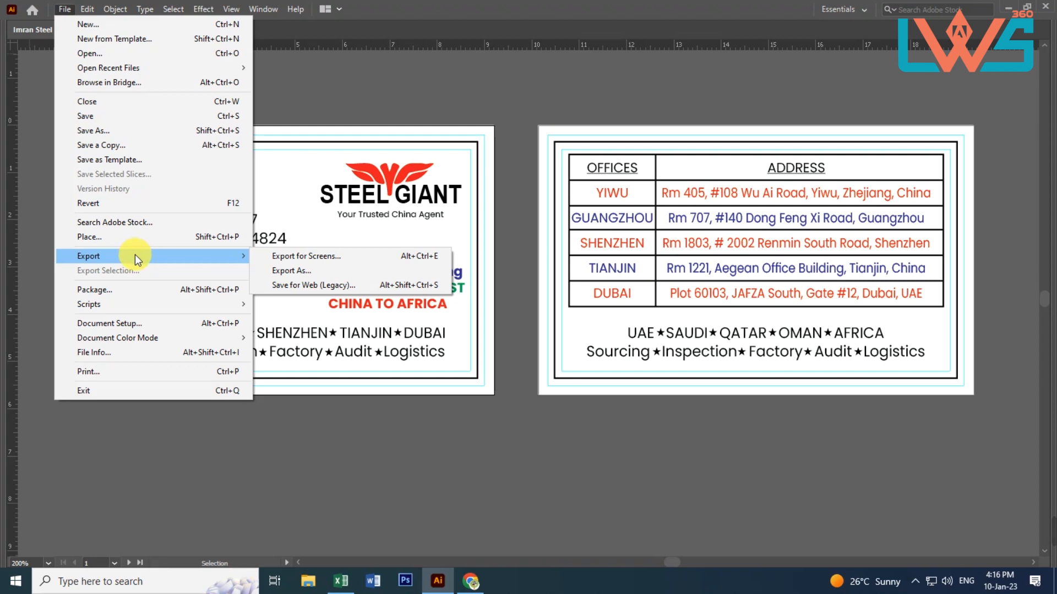
click(305, 270)
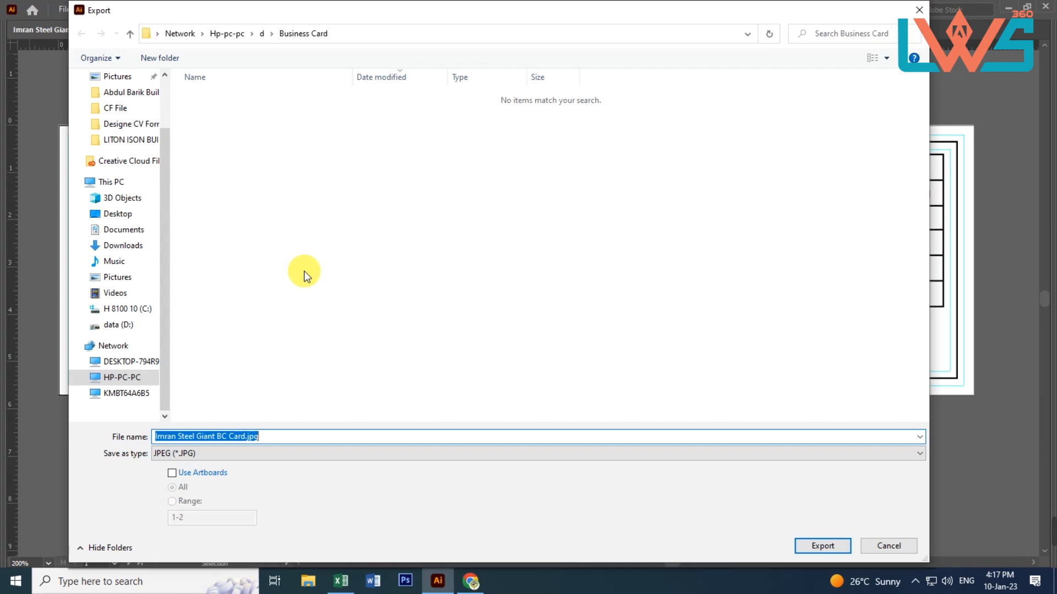
click(203, 459)
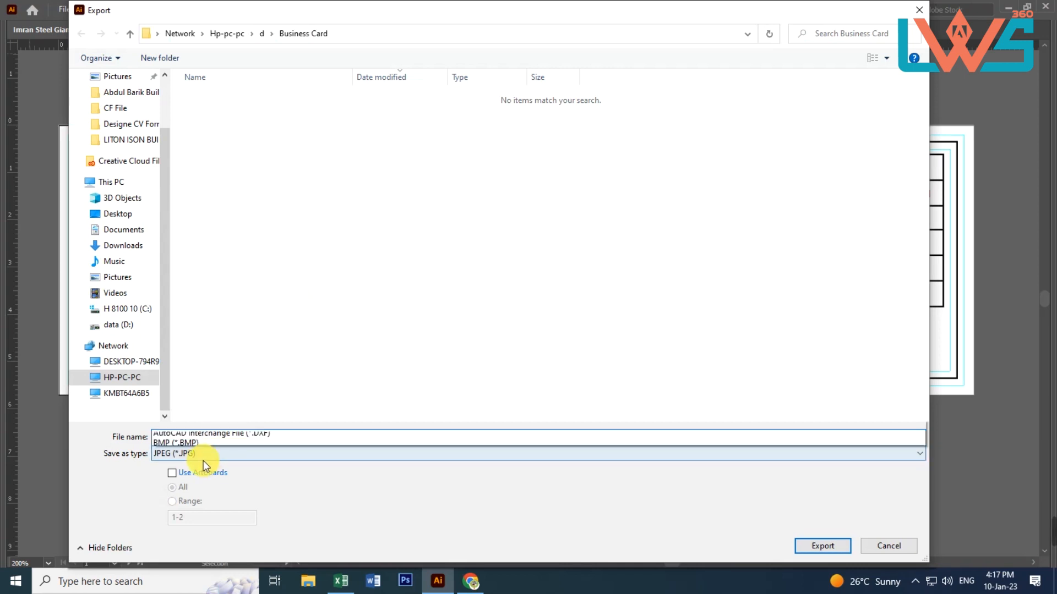
click(186, 300)
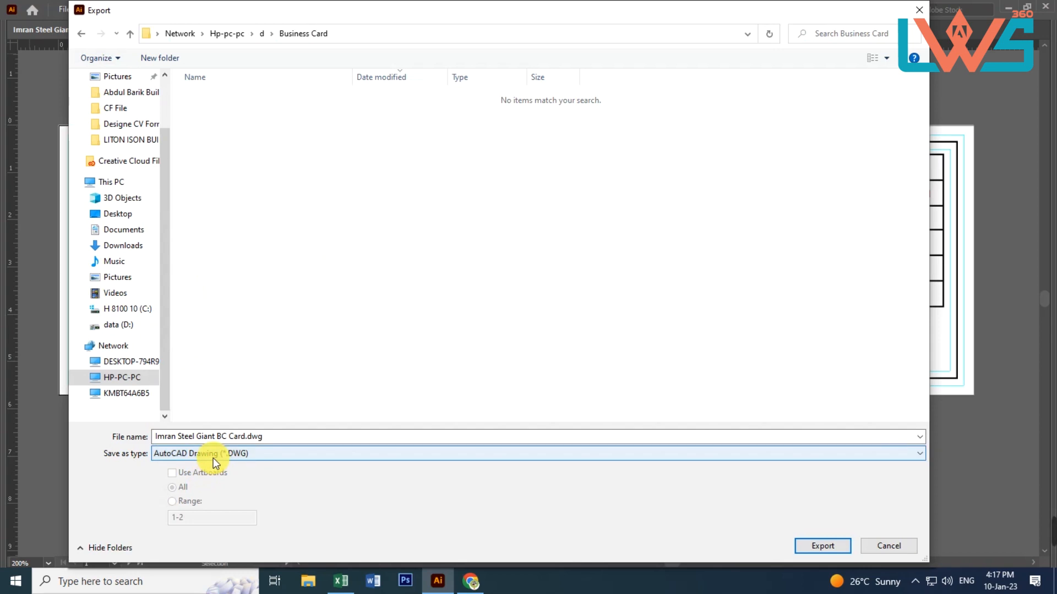
scroll(124, 183, up, 2)
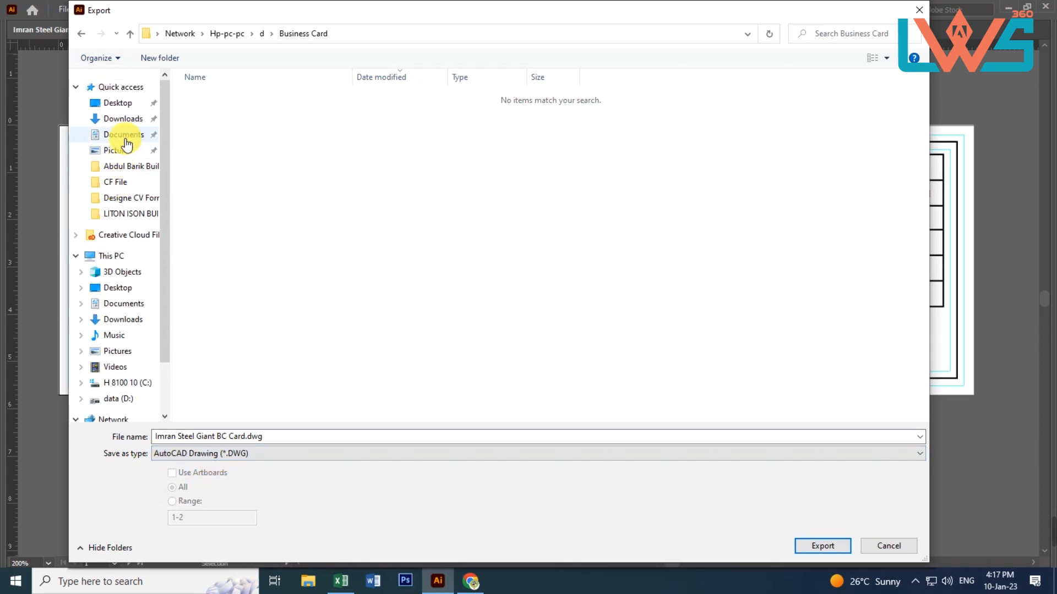
click(120, 122)
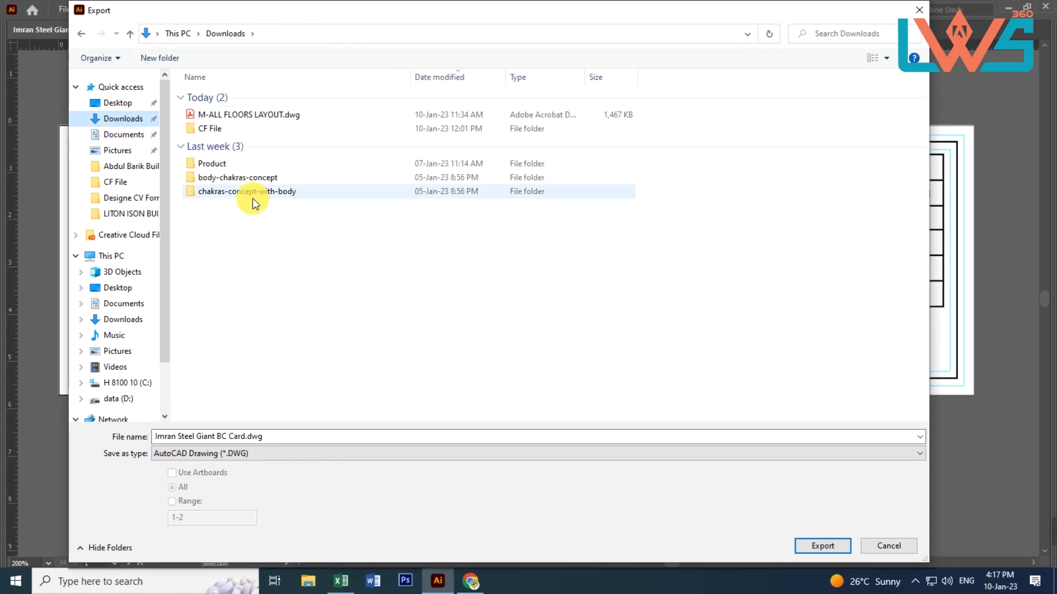
click(206, 453)
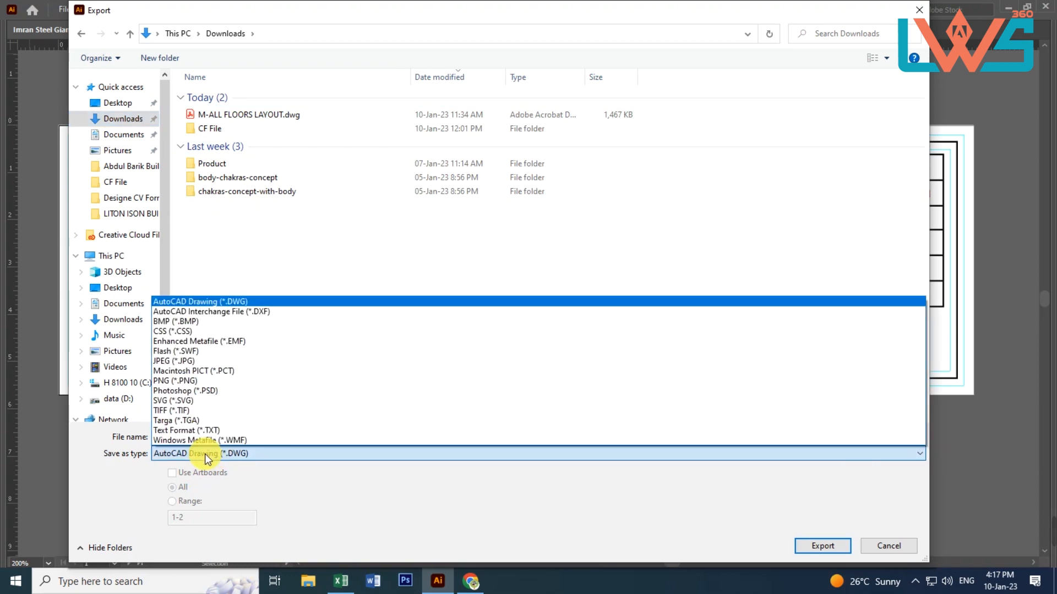
click(173, 362)
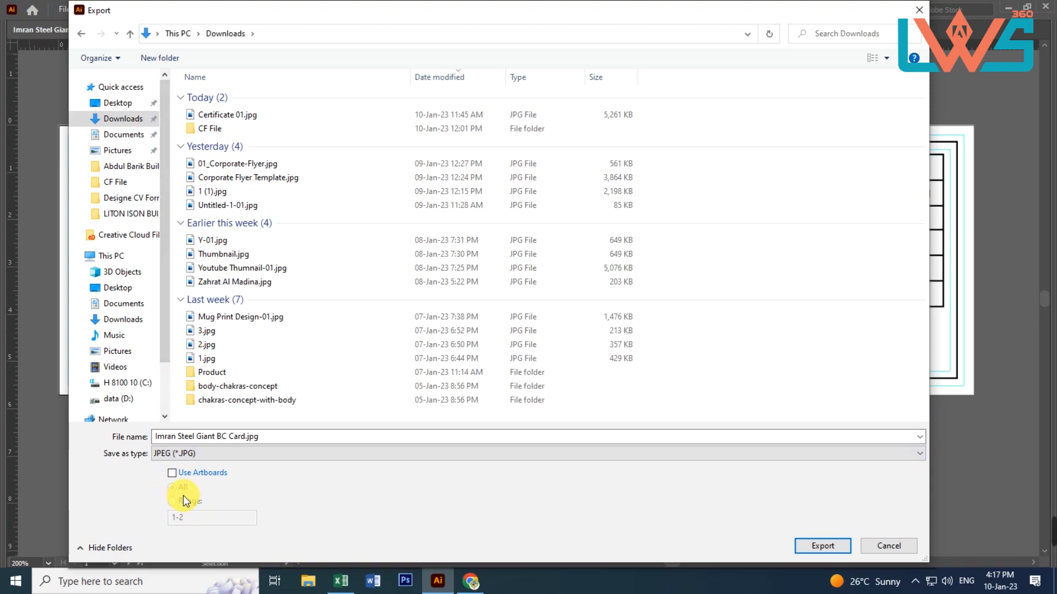
click(173, 474)
click(173, 473)
click(173, 475)
click(172, 473)
click(891, 547)
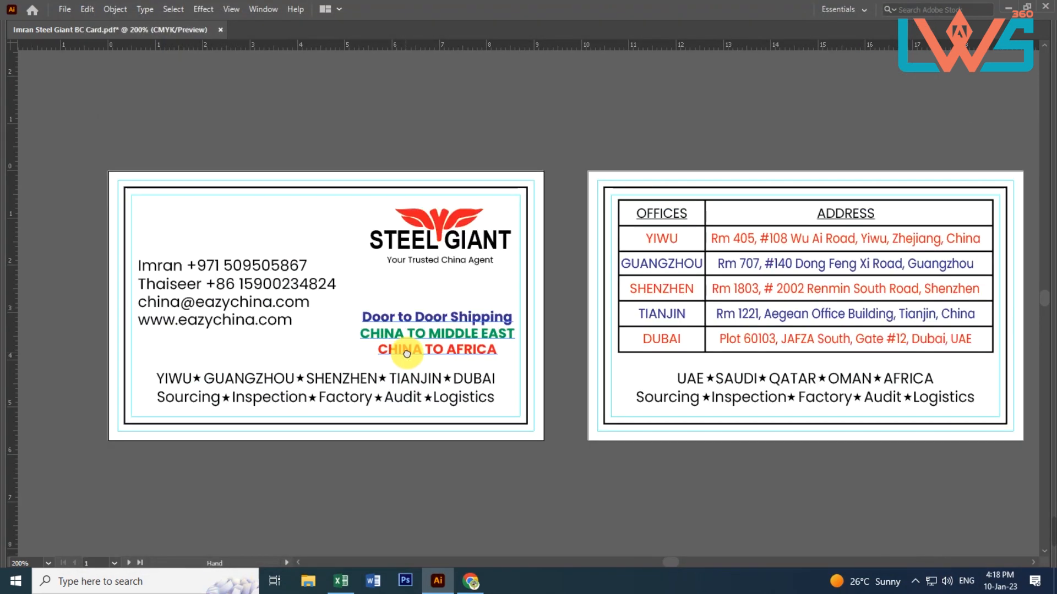
Place two copies of the Steel Giant logo with its tagline outside the artboard, above the front card
click(439, 229)
drag(441, 230, 472, 100)
click(397, 134)
click(542, 100)
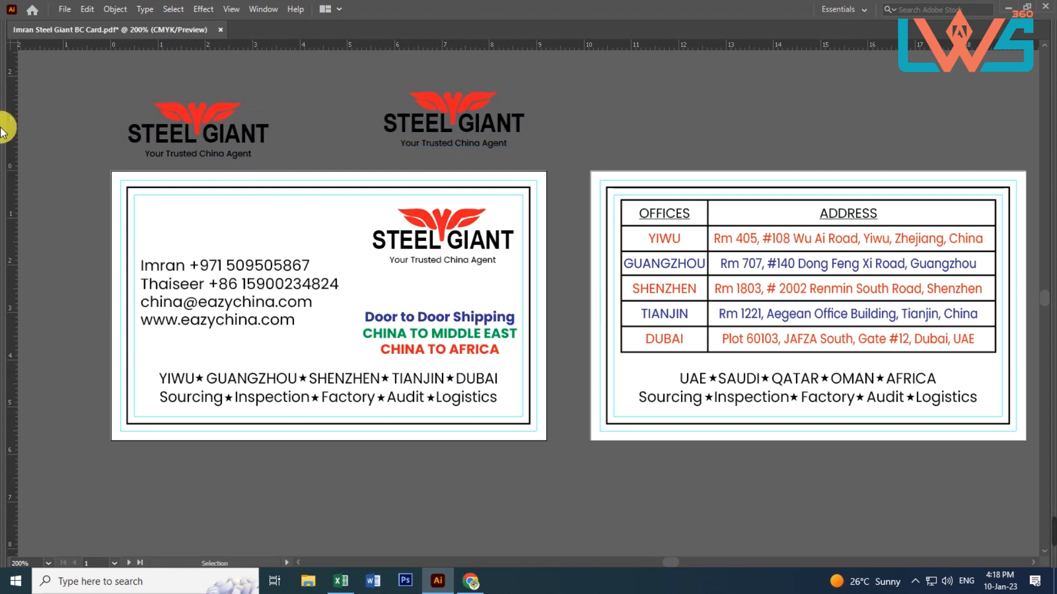
Export the business card document as a JPEG into the Downloads folder with Use Artboards off
click(64, 9)
mouse_move(127, 253)
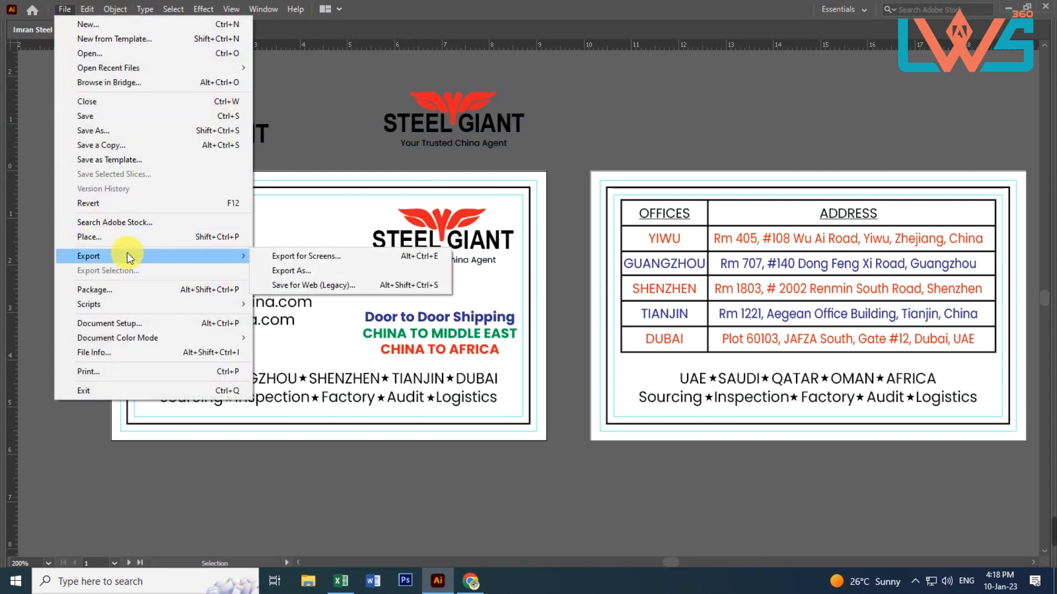
click(289, 271)
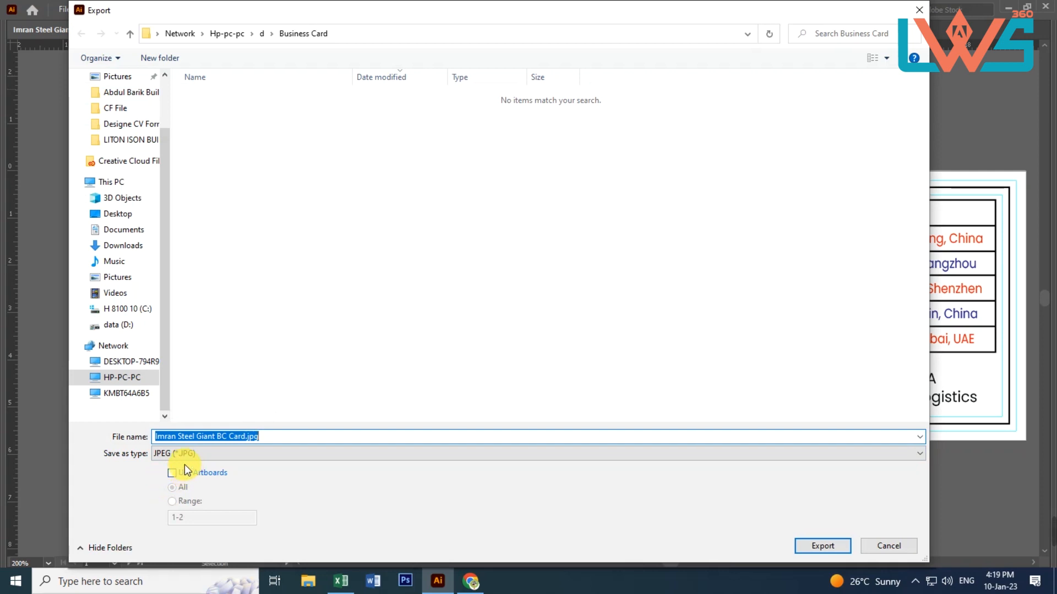
scroll(119, 156, up, 1)
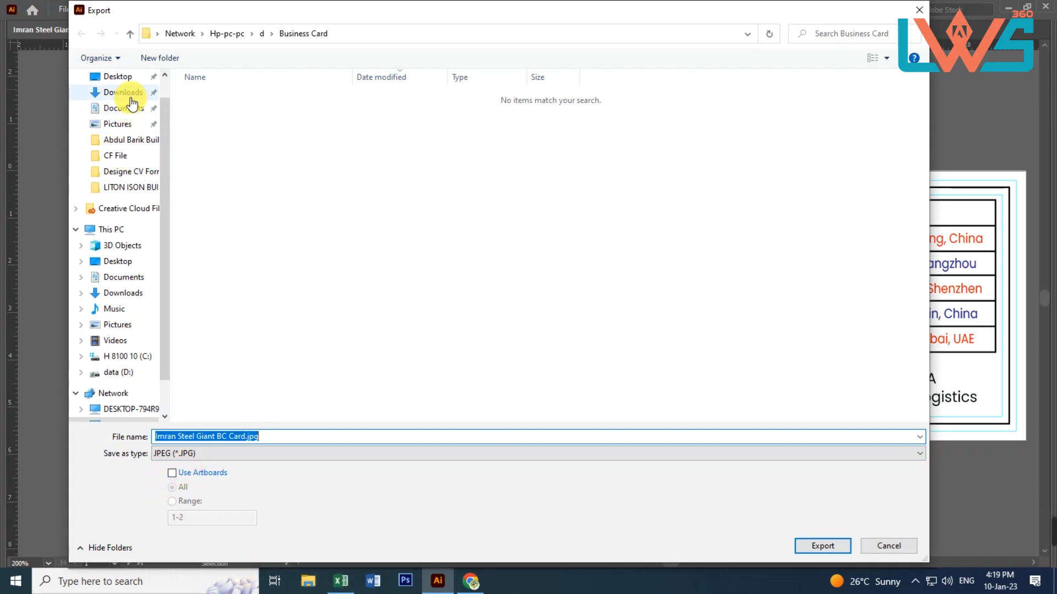
click(126, 92)
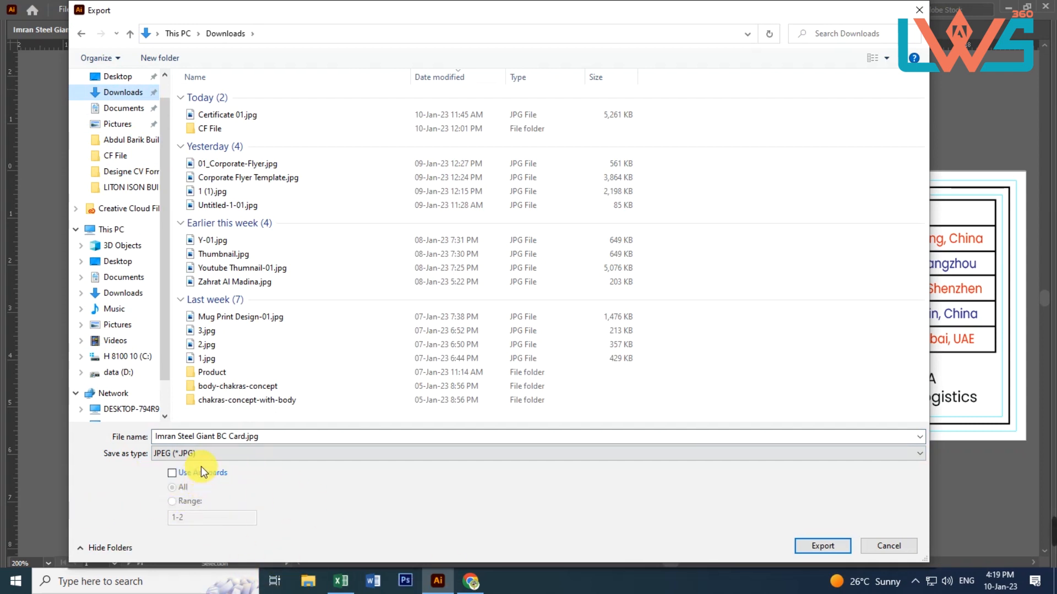
click(172, 473)
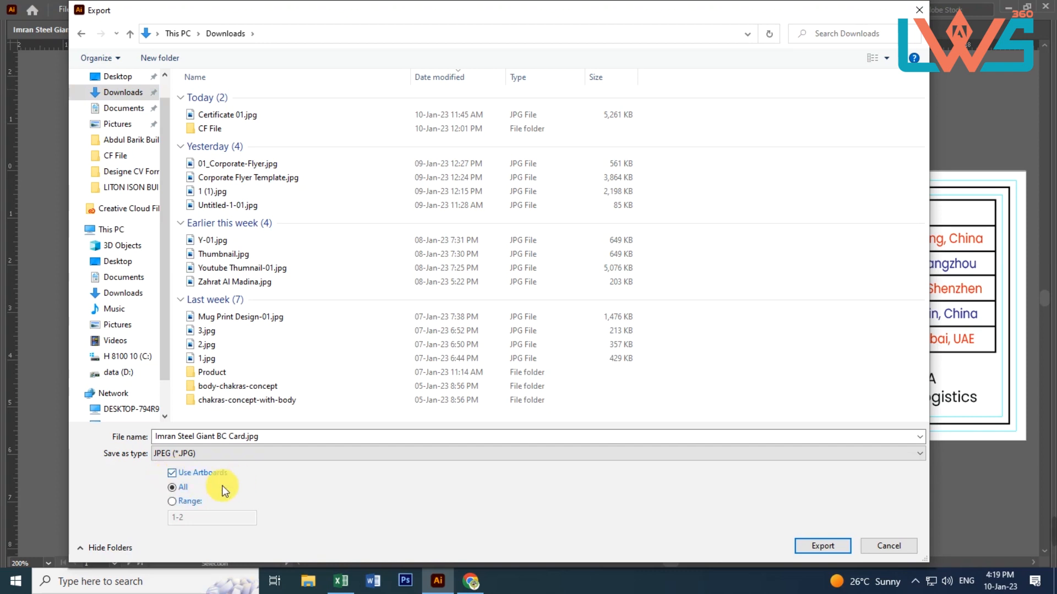
click(173, 502)
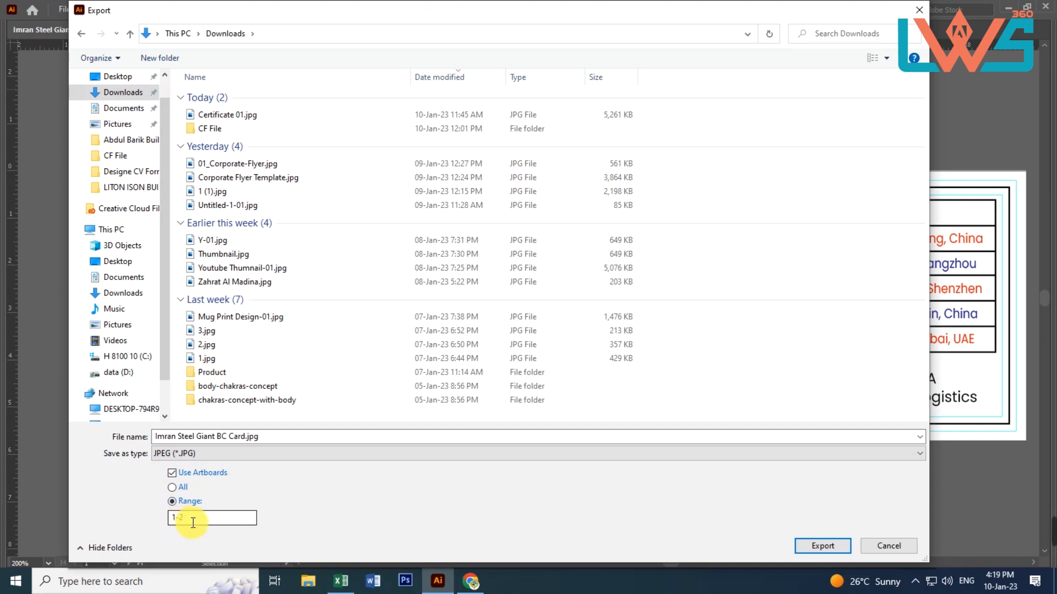
click(173, 488)
click(174, 474)
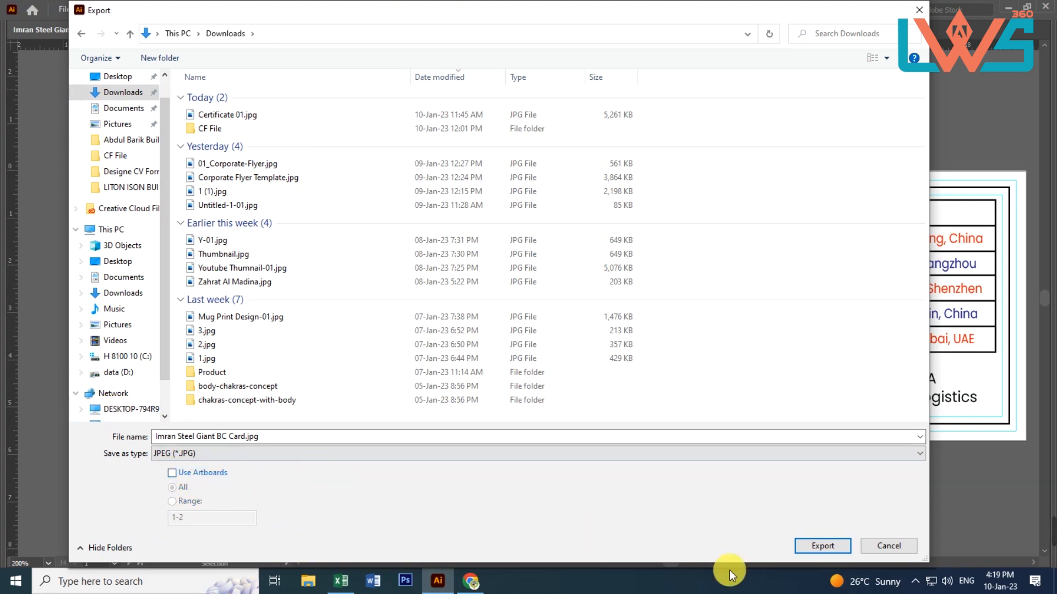
click(808, 548)
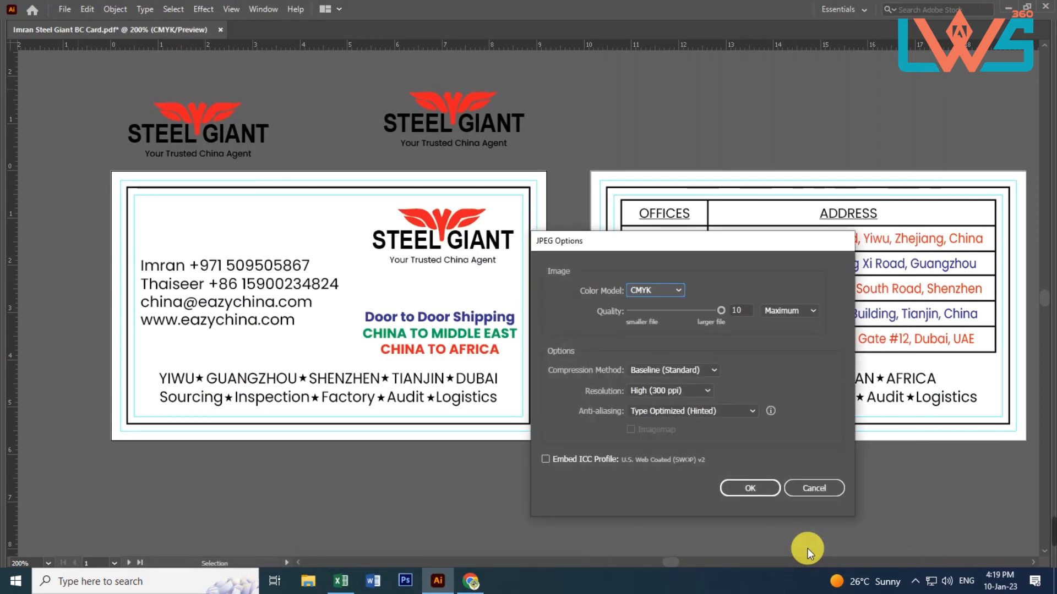
Set the JPEG color model to RGB, keep Maximum quality 10 and High (300 ppi) resolution, and finish the export
click(656, 289)
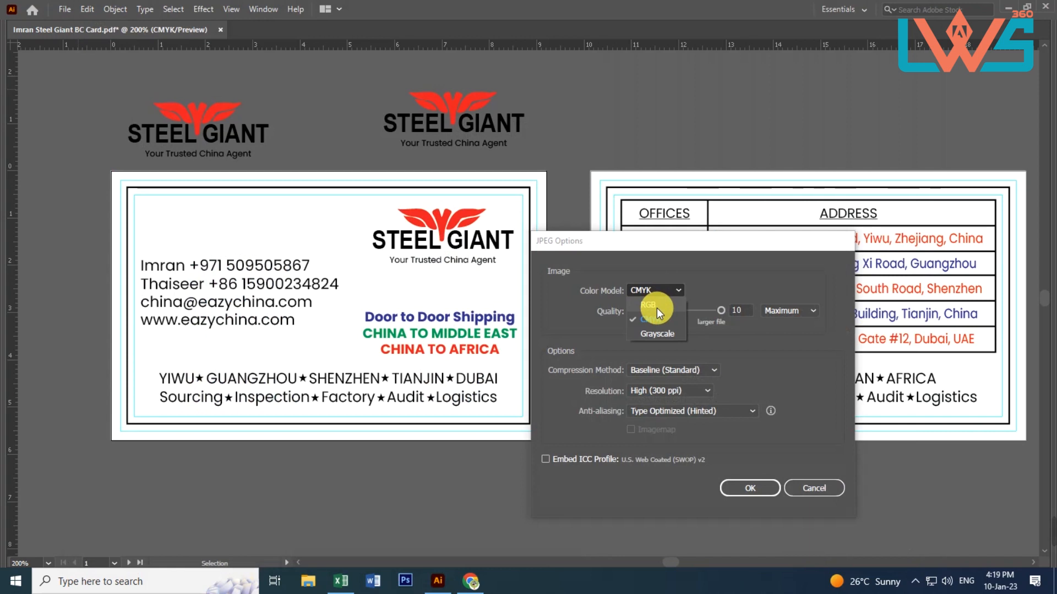
click(656, 307)
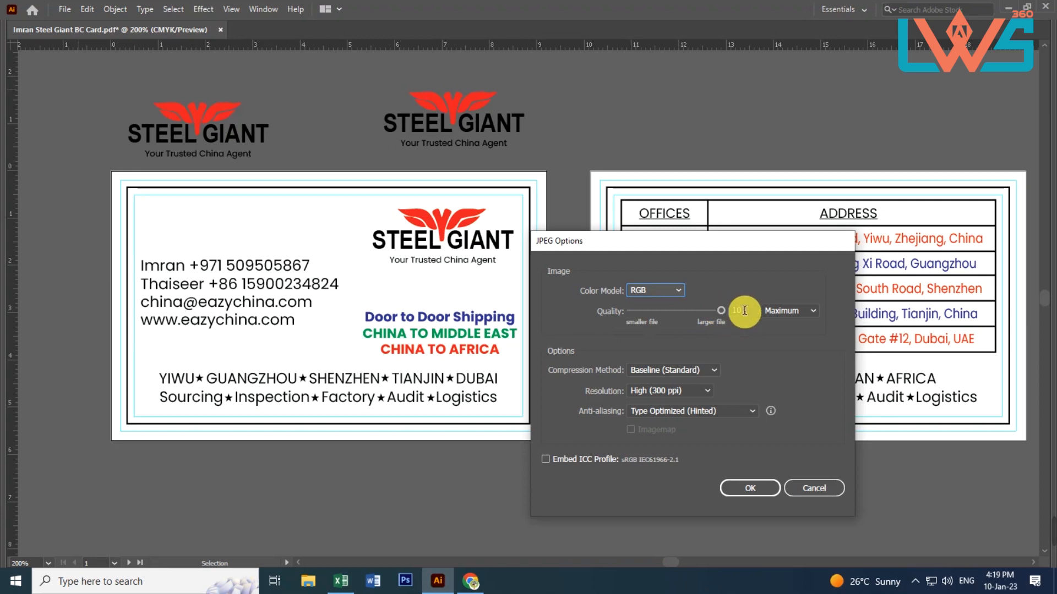
click(813, 312)
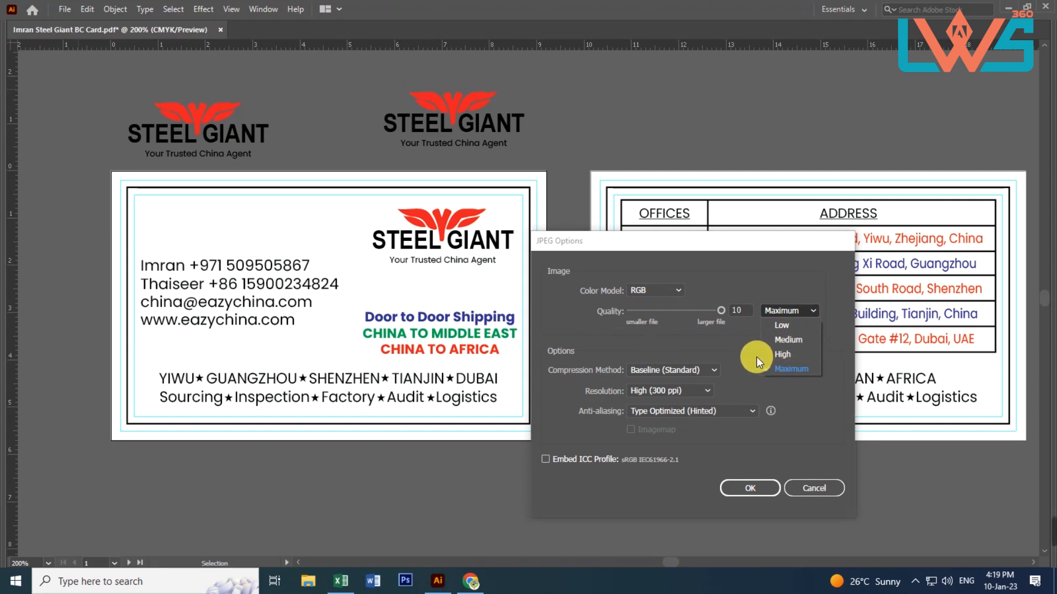
click(731, 333)
click(709, 392)
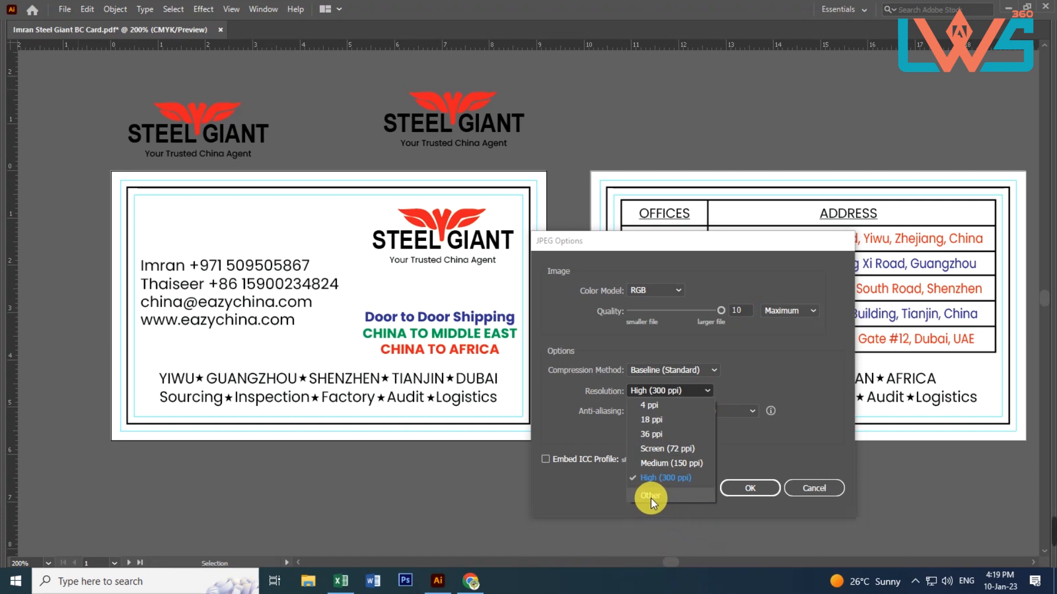
click(767, 448)
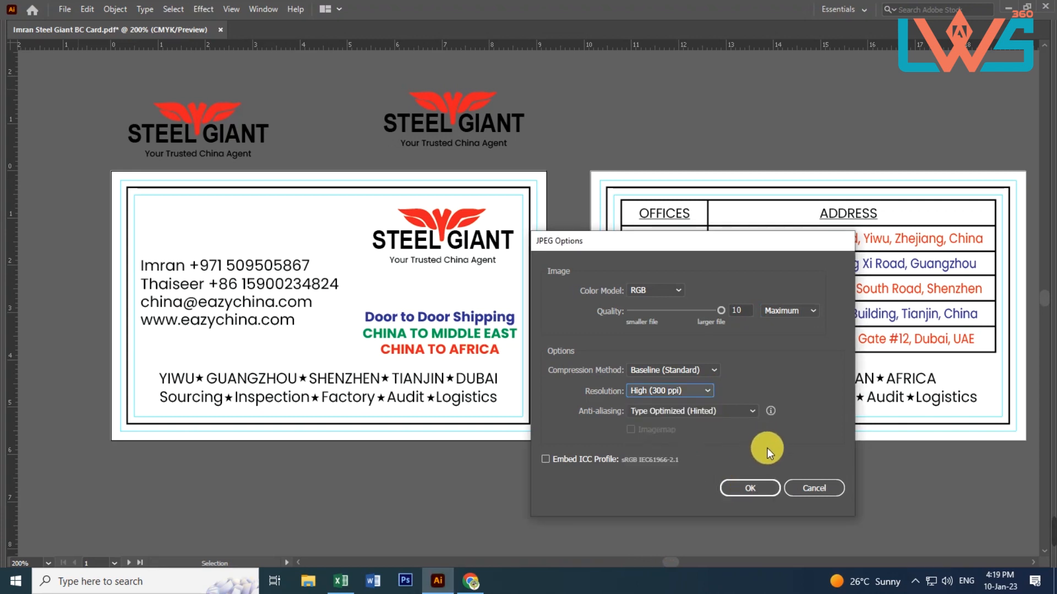
click(752, 484)
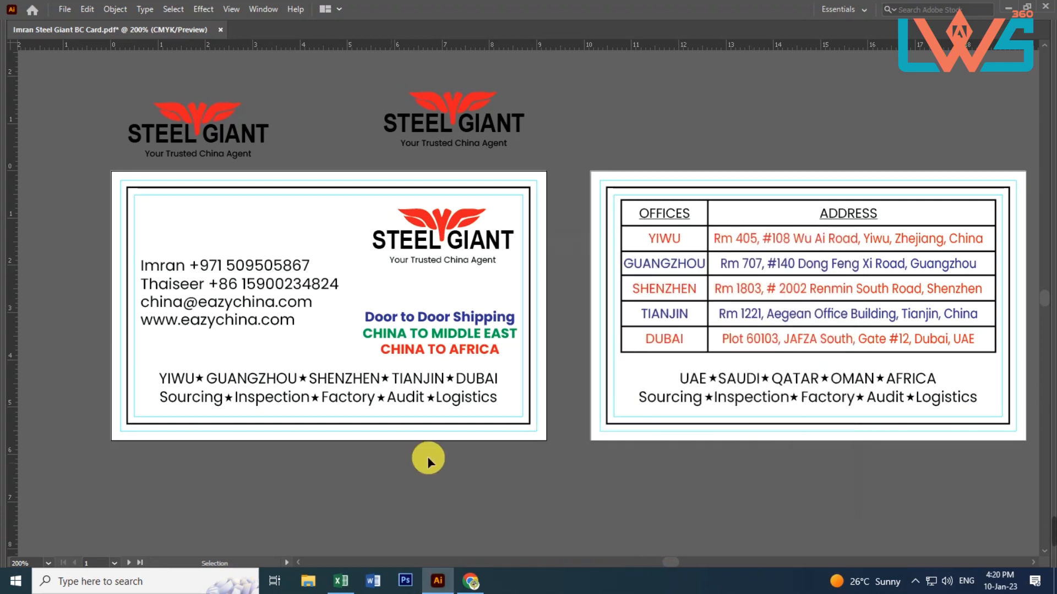
Open the exported business card JPEG from Downloads in File Explorer to check it, close it and return to Illustrator
click(304, 583)
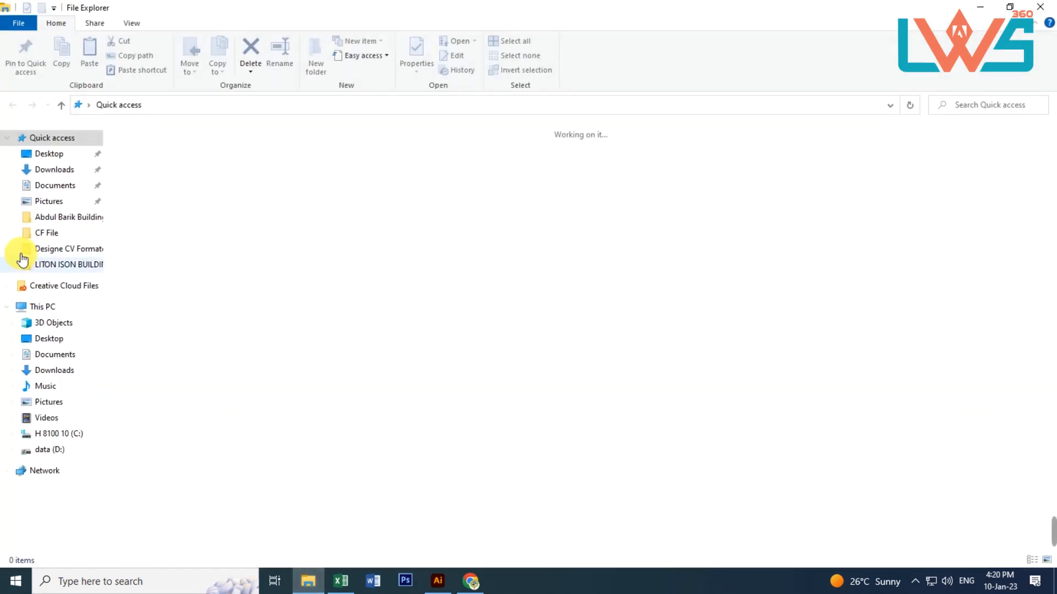
click(60, 171)
click(193, 168)
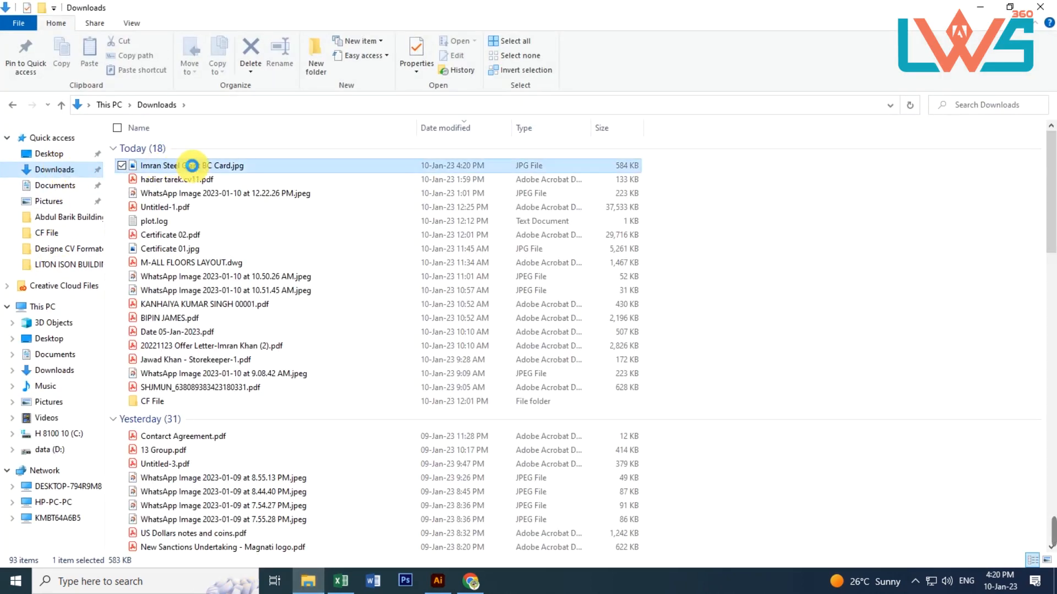
double_click(193, 166)
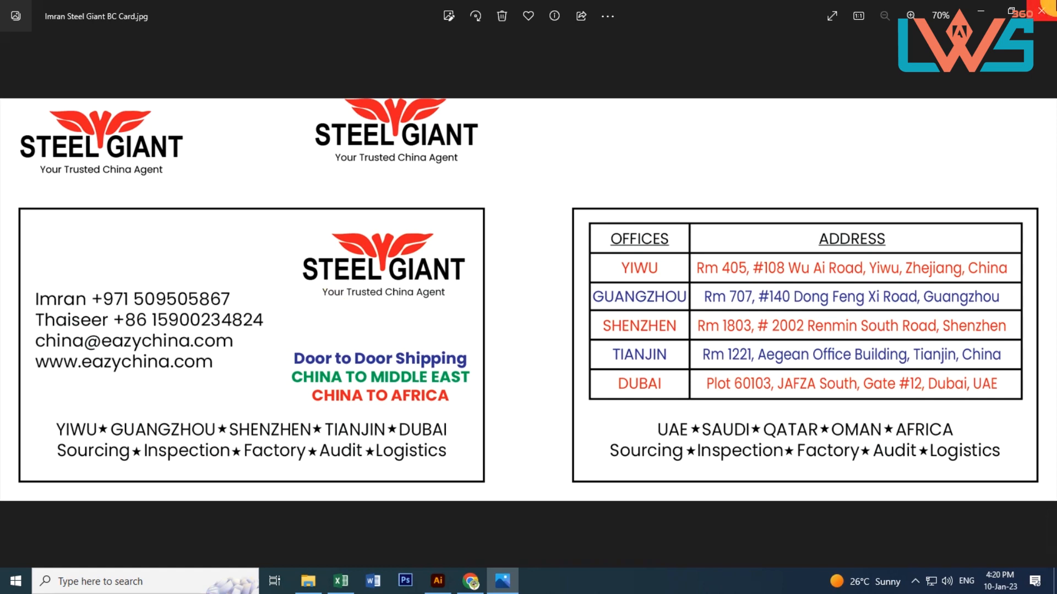
click(1041, 10)
click(449, 579)
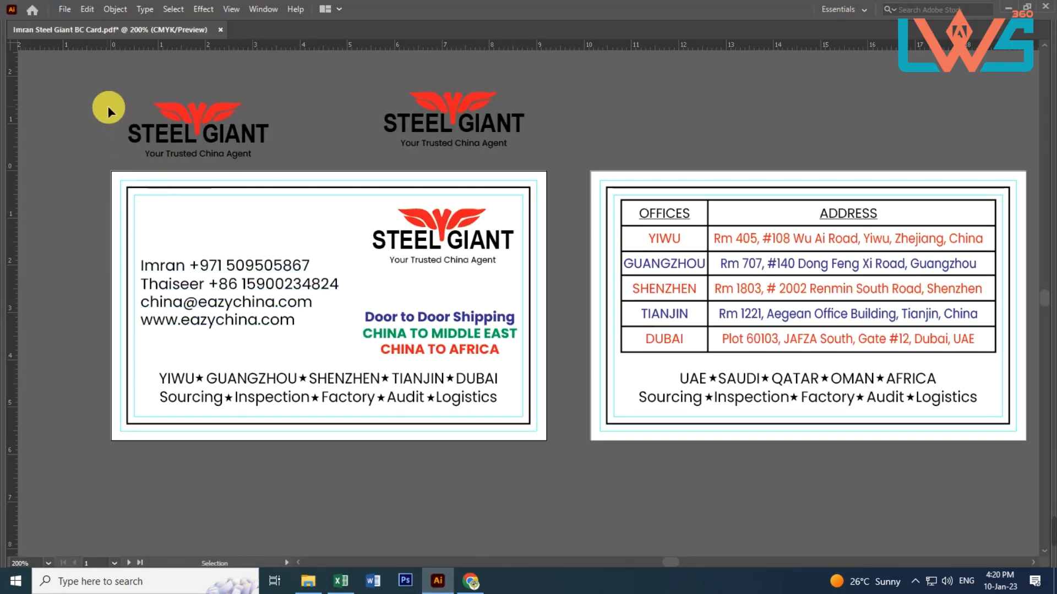
Start exporting the business card document to Downloads as JPEG with Use Artboards turned on
drag(136, 97, 502, 127)
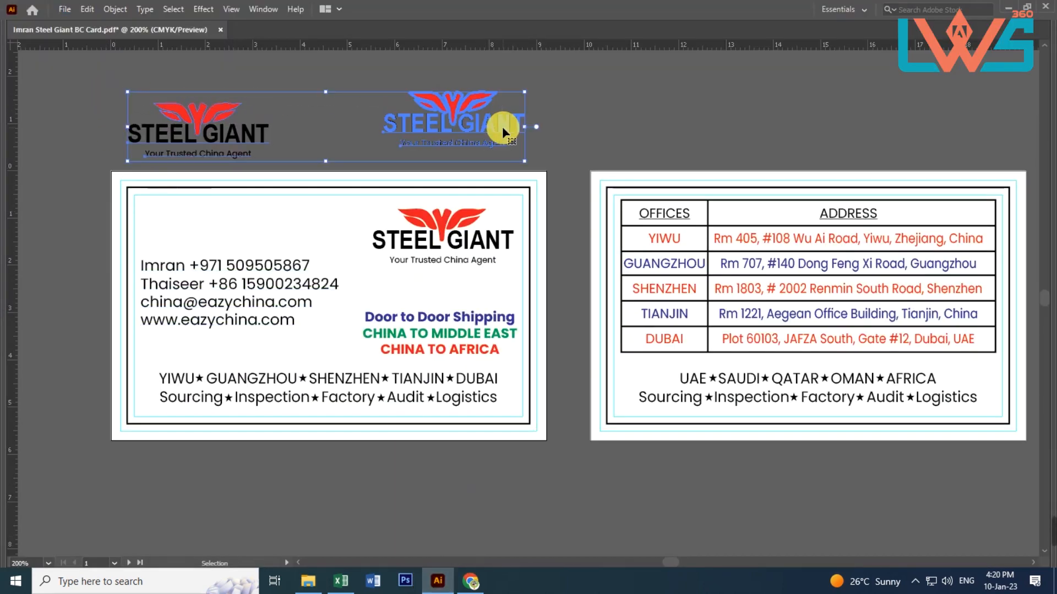
click(570, 107)
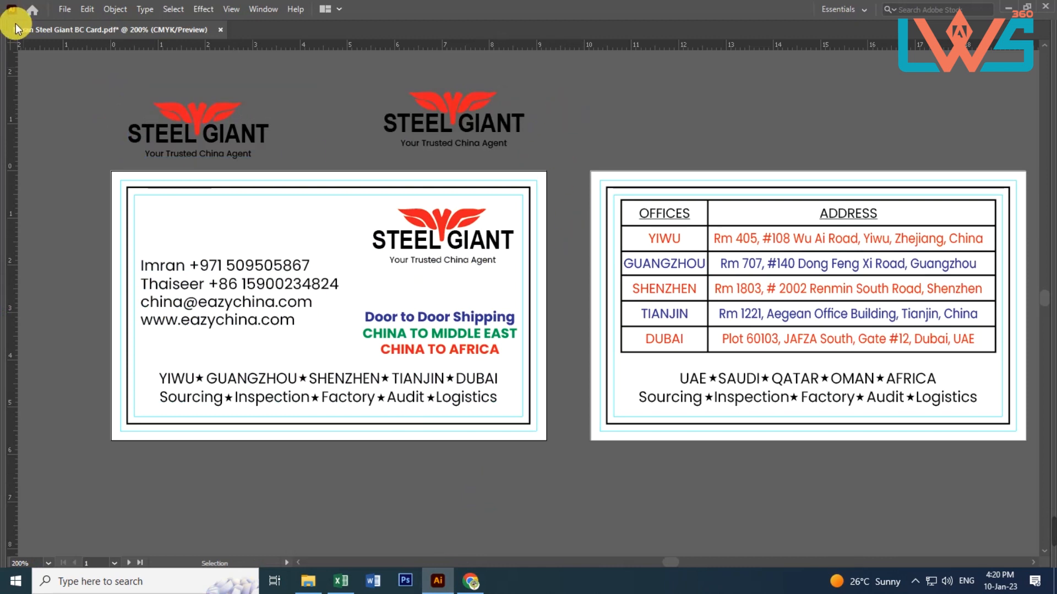
click(66, 11)
mouse_move(119, 256)
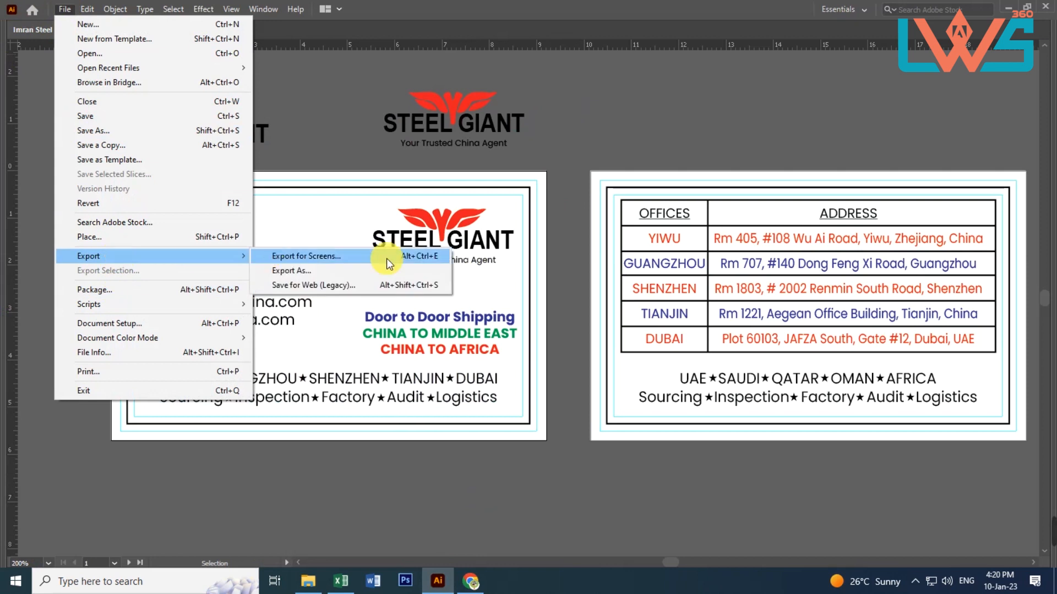
click(319, 269)
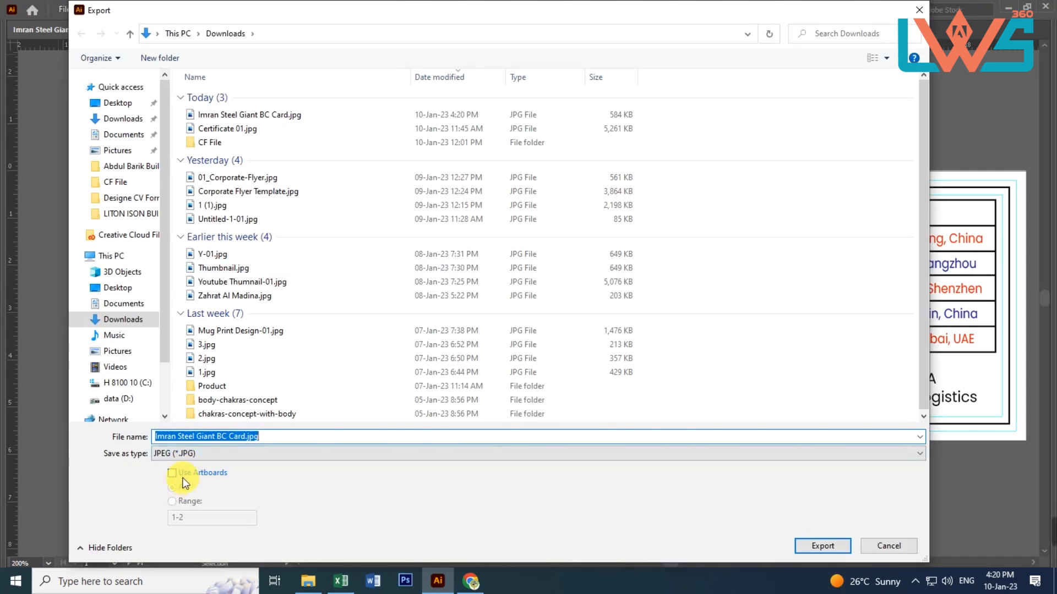
click(173, 473)
click(187, 453)
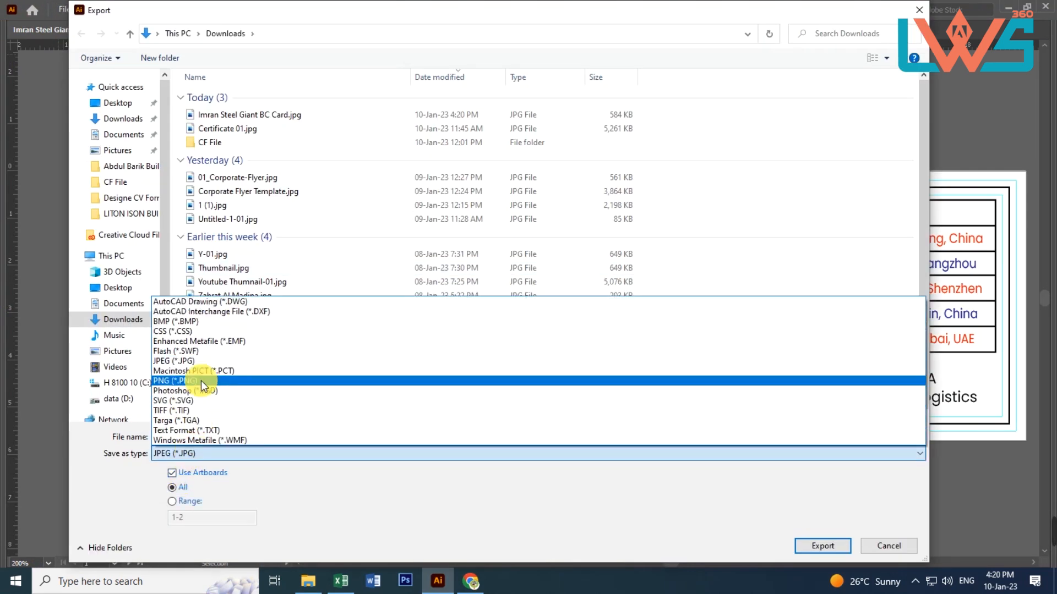
click(194, 361)
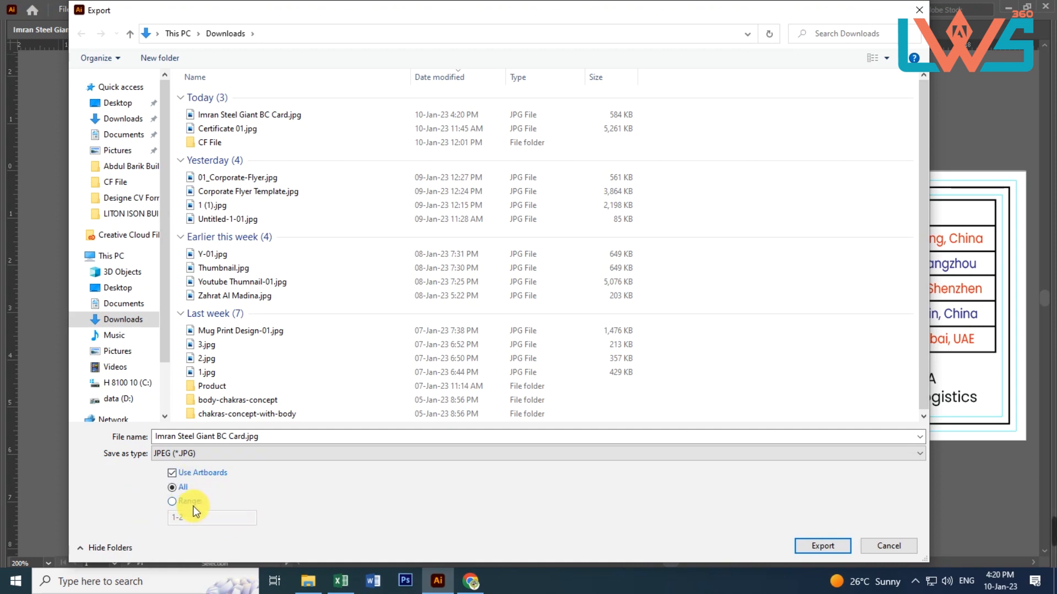
Try limiting the artboard export to range 1, and switch back to exporting all artboards
click(169, 501)
text(2)
key(BackSpace)
text(1)
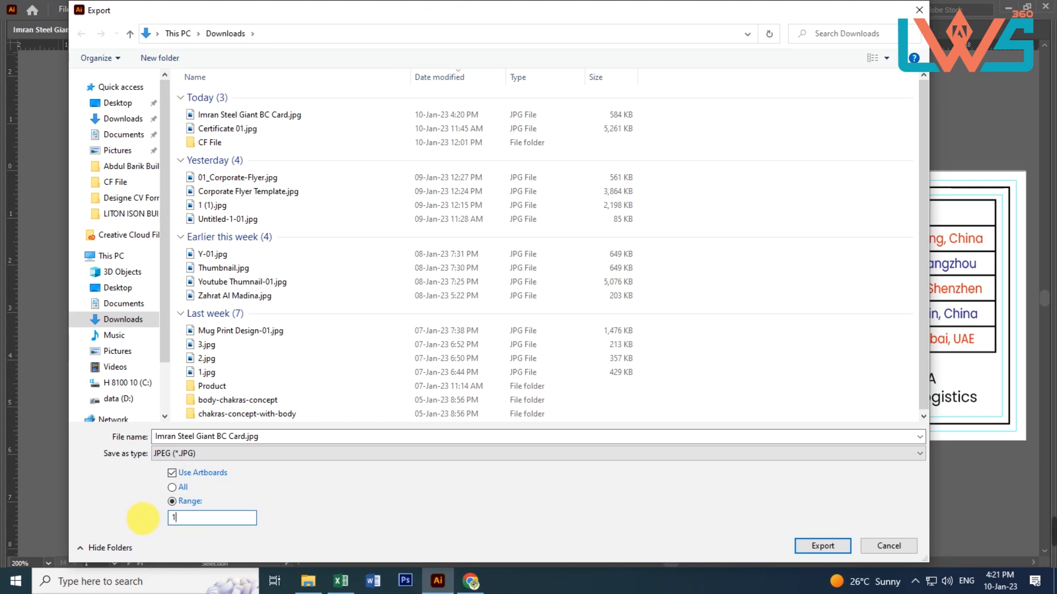
click(172, 487)
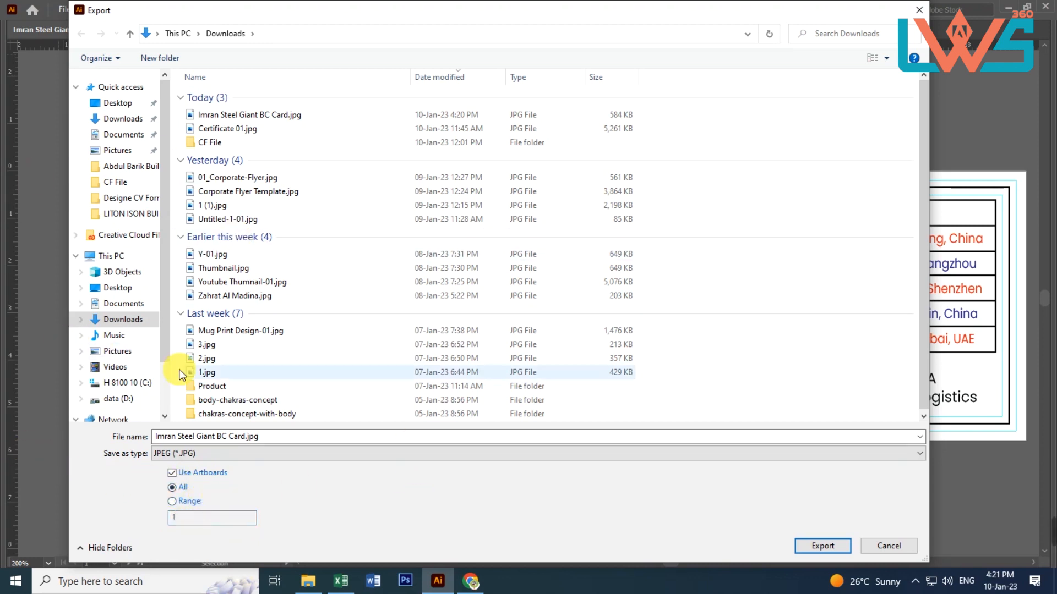
Continue to the JPEG options, set the color model to RGB with Maximum quality 10, and finish the export at High (300 ppi)
click(821, 551)
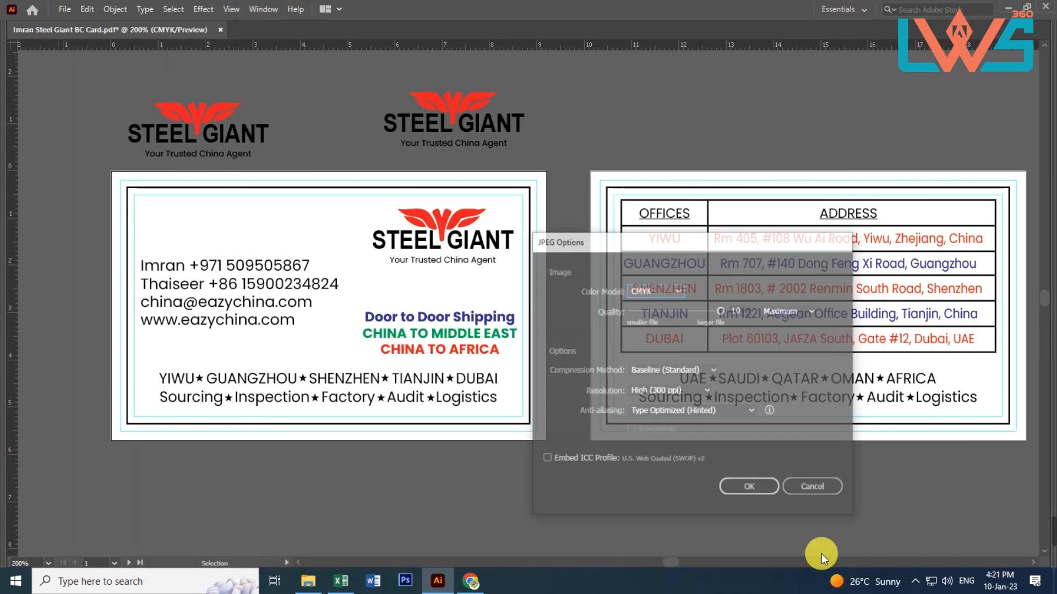
click(669, 285)
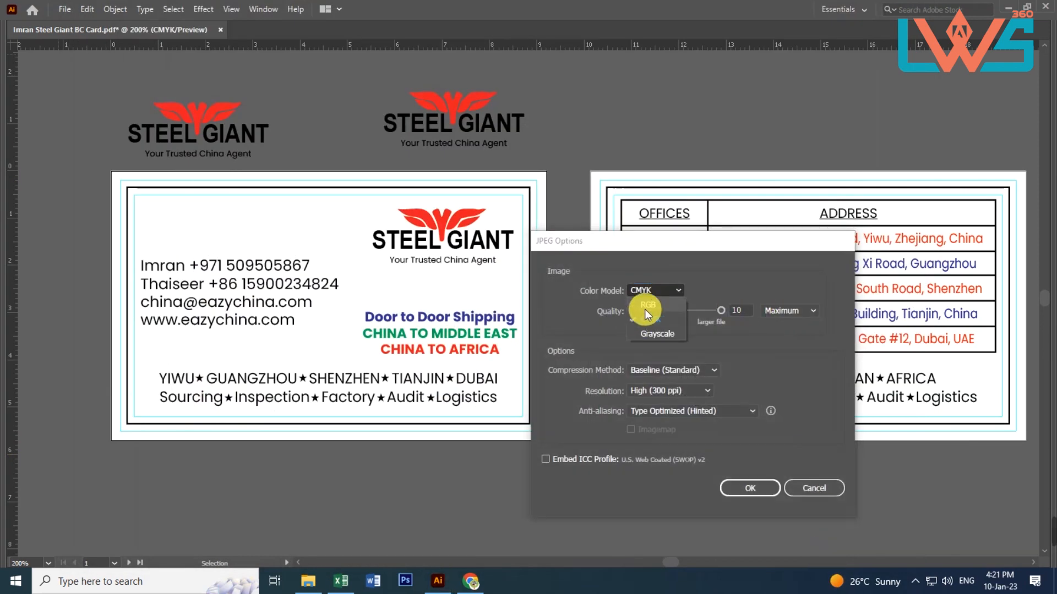
click(645, 306)
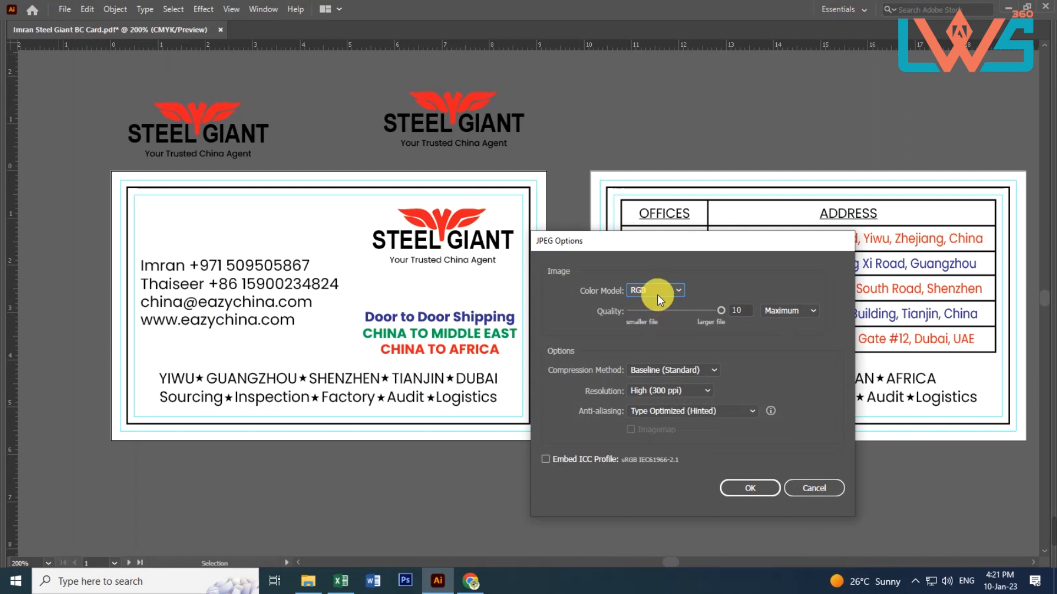
click(653, 297)
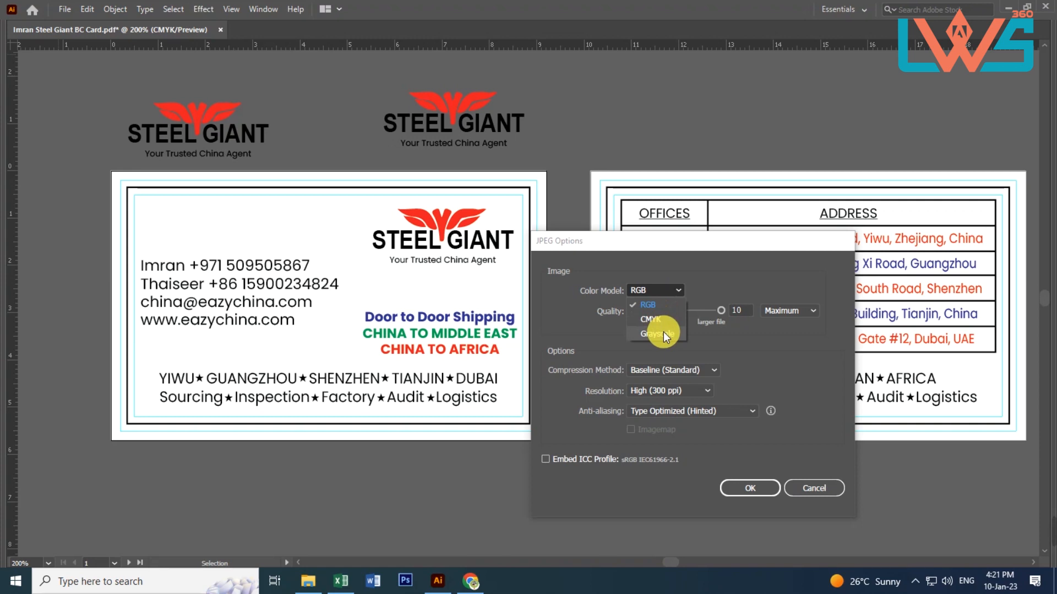
click(666, 304)
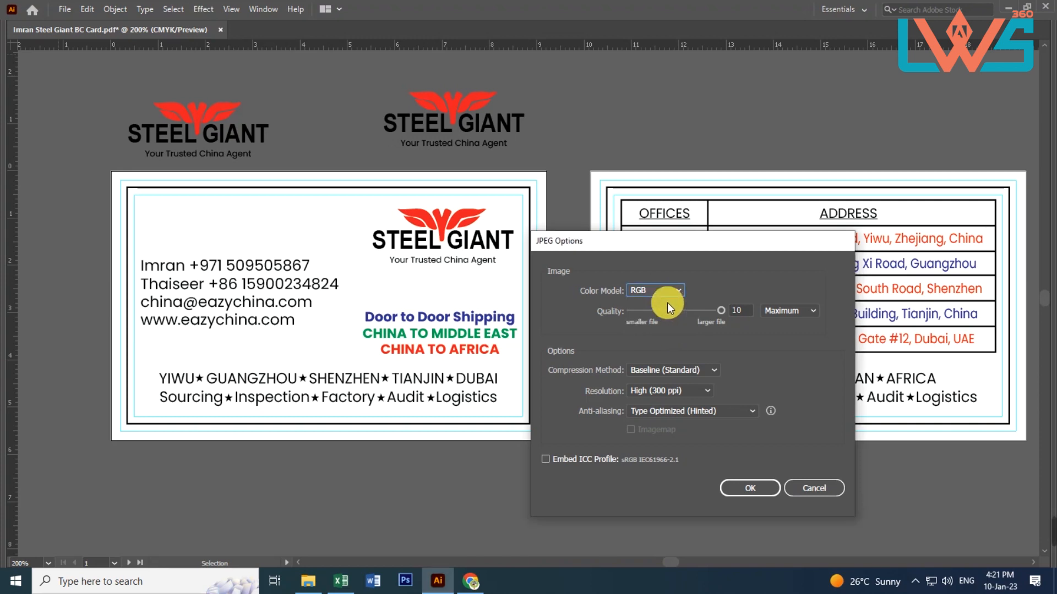
click(788, 310)
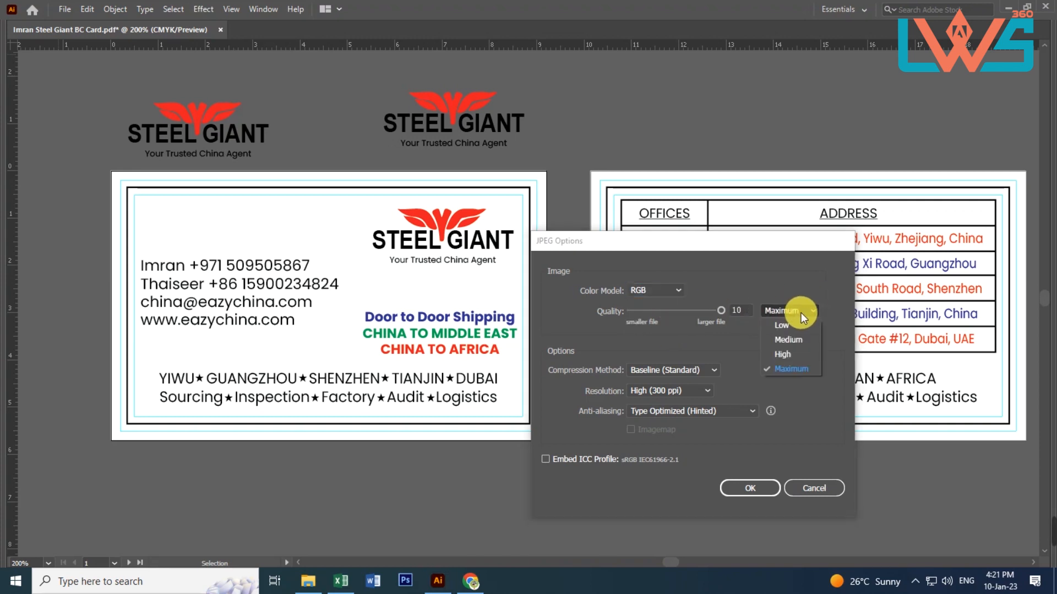
click(785, 372)
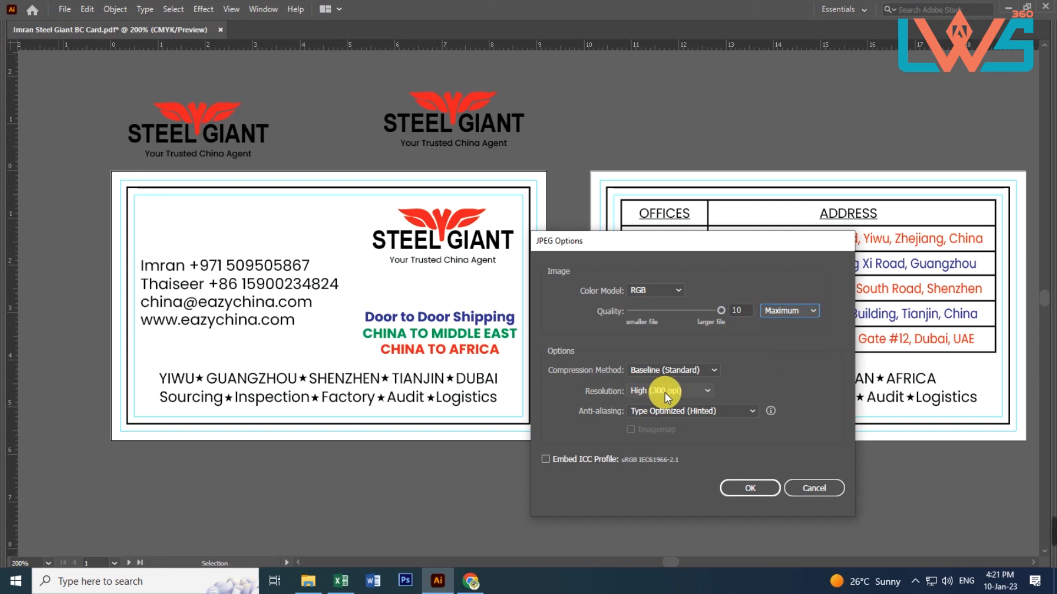
click(748, 488)
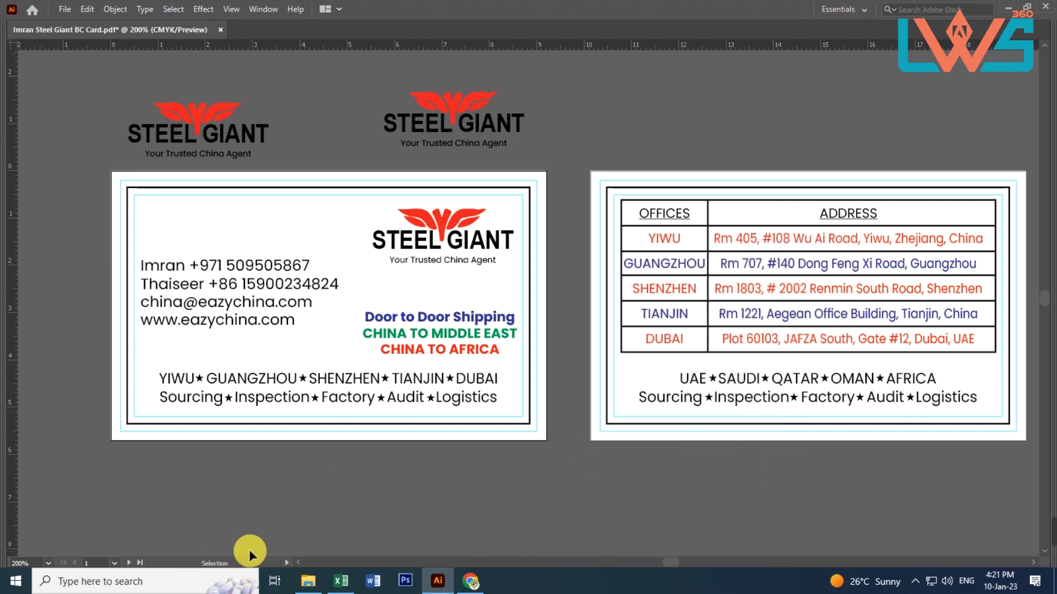
Switch to File Explorer and sort the Downloads folder by date modified, newest first
click(308, 581)
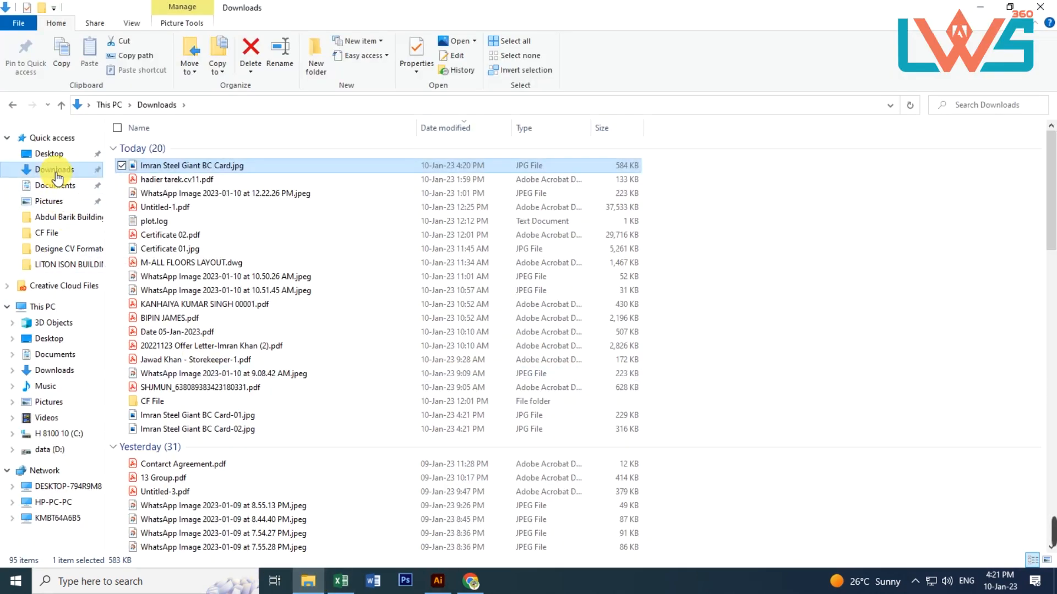
click(444, 128)
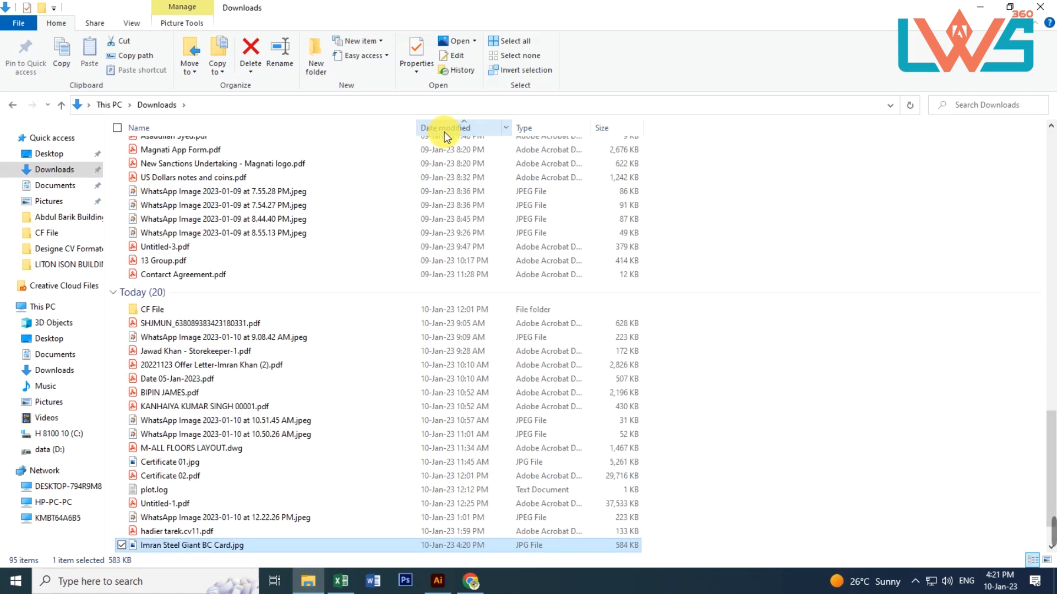
click(446, 130)
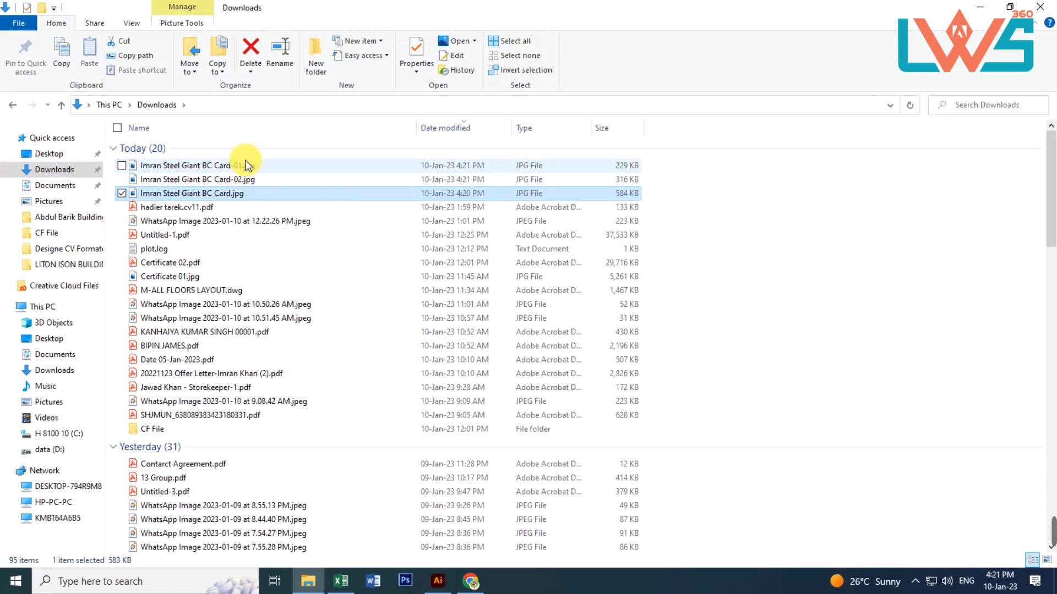
Open the exported card JPEGs ending in -01 and -02 to check each side, and return to Illustrator
double_click(226, 164)
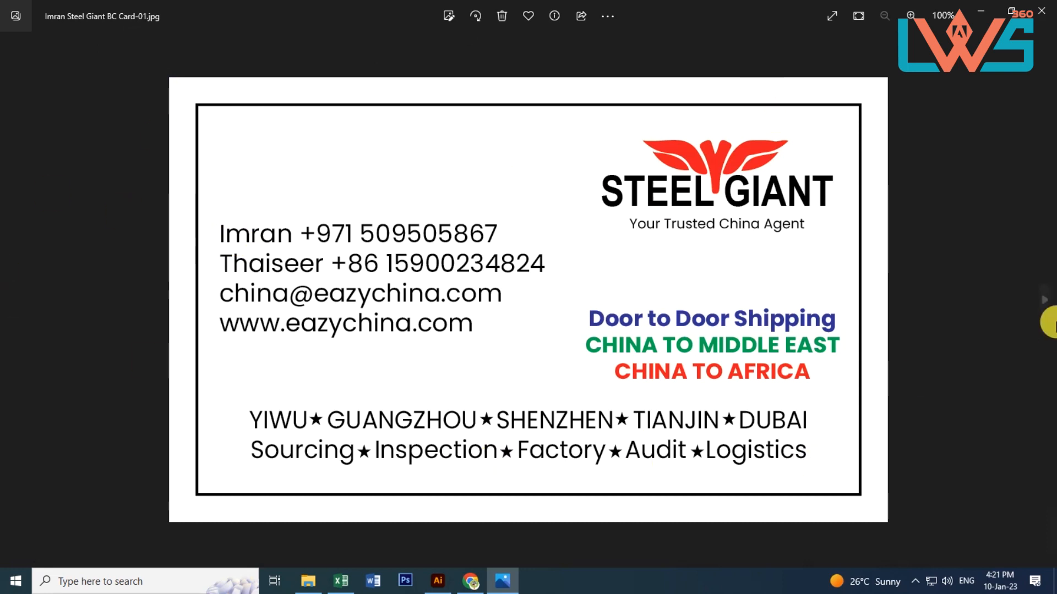
click(1042, 301)
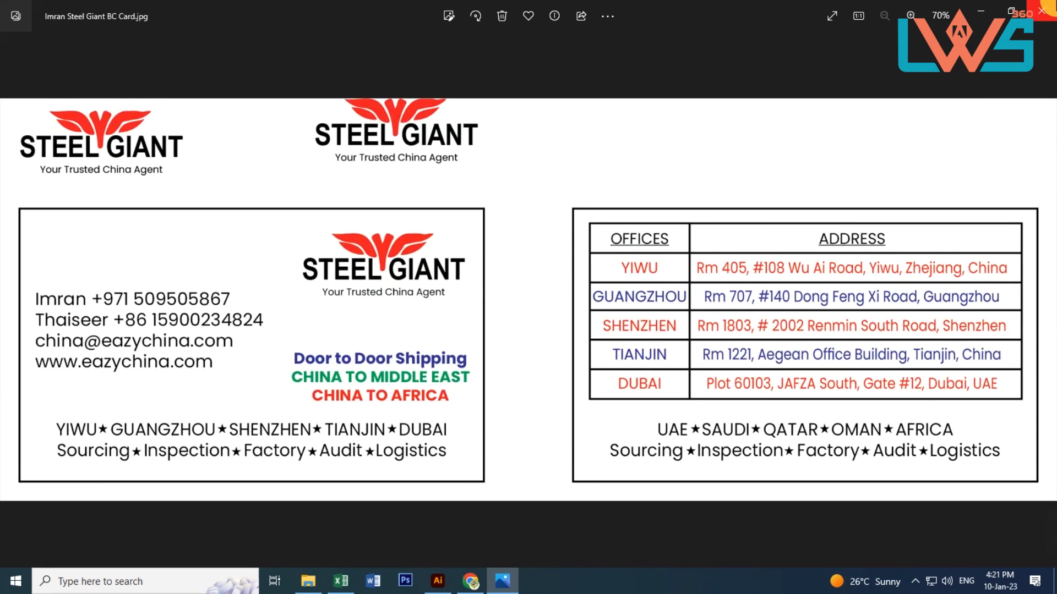
click(1041, 10)
double_click(237, 180)
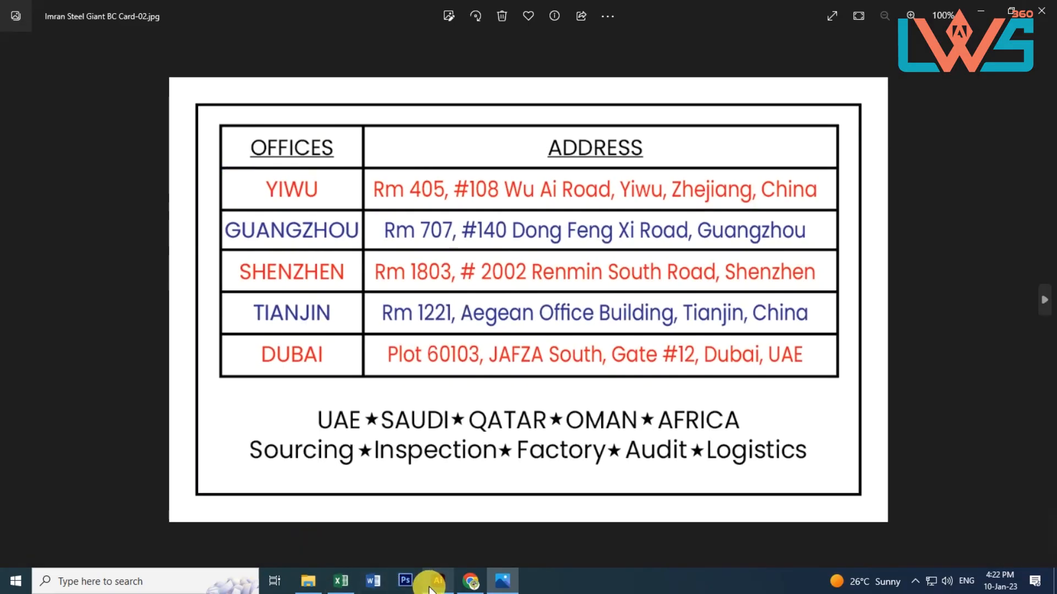
click(432, 588)
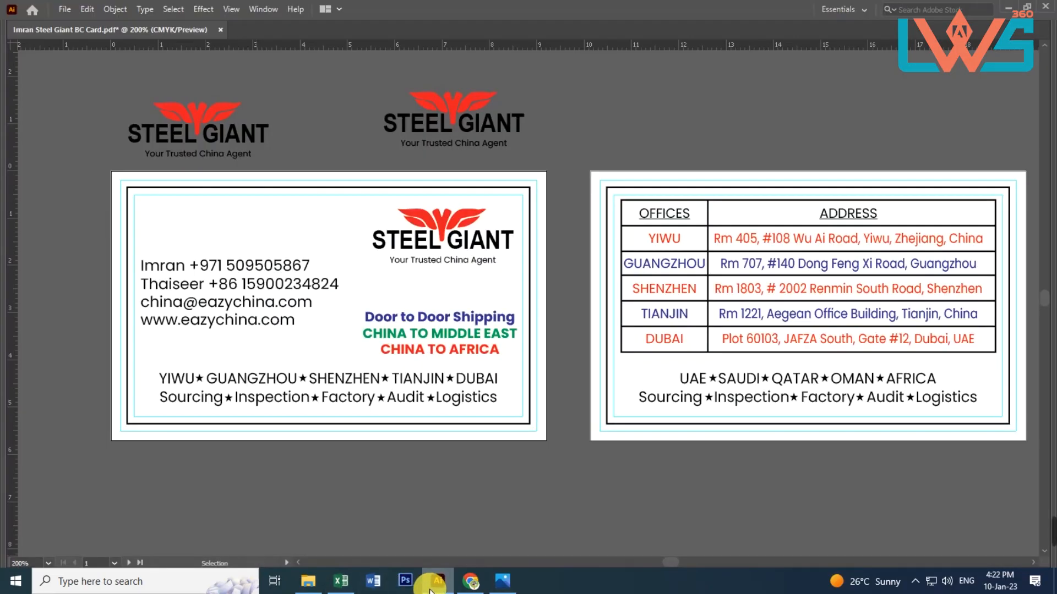